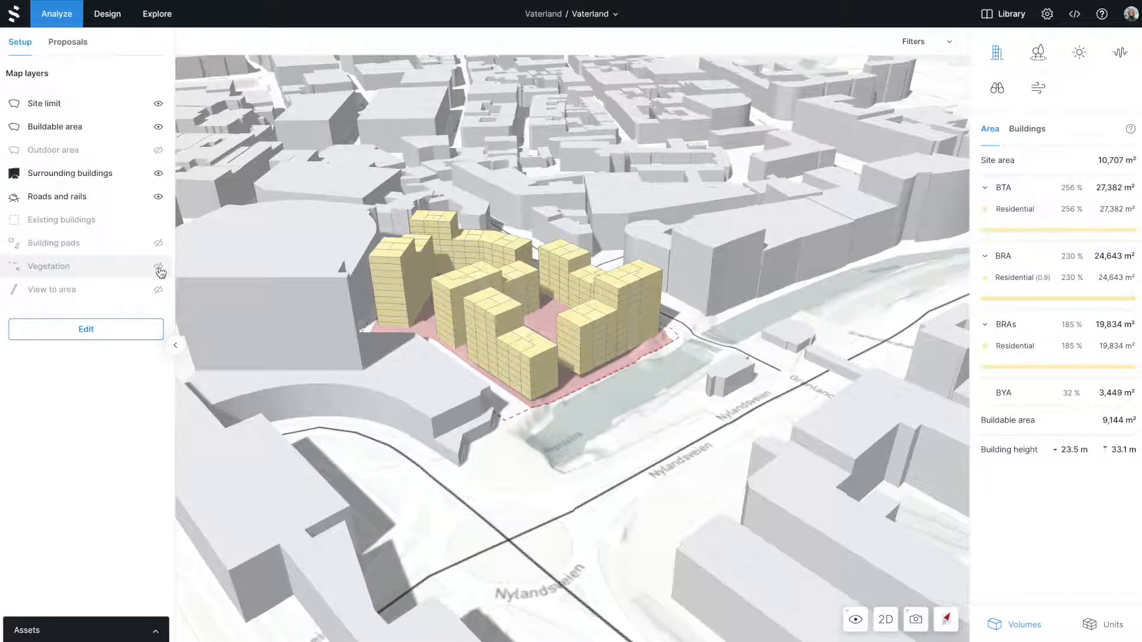
Show the Vegetation layer and open the project's map layers for editing
{"action": "left_click", "coordinate": [158, 267]}
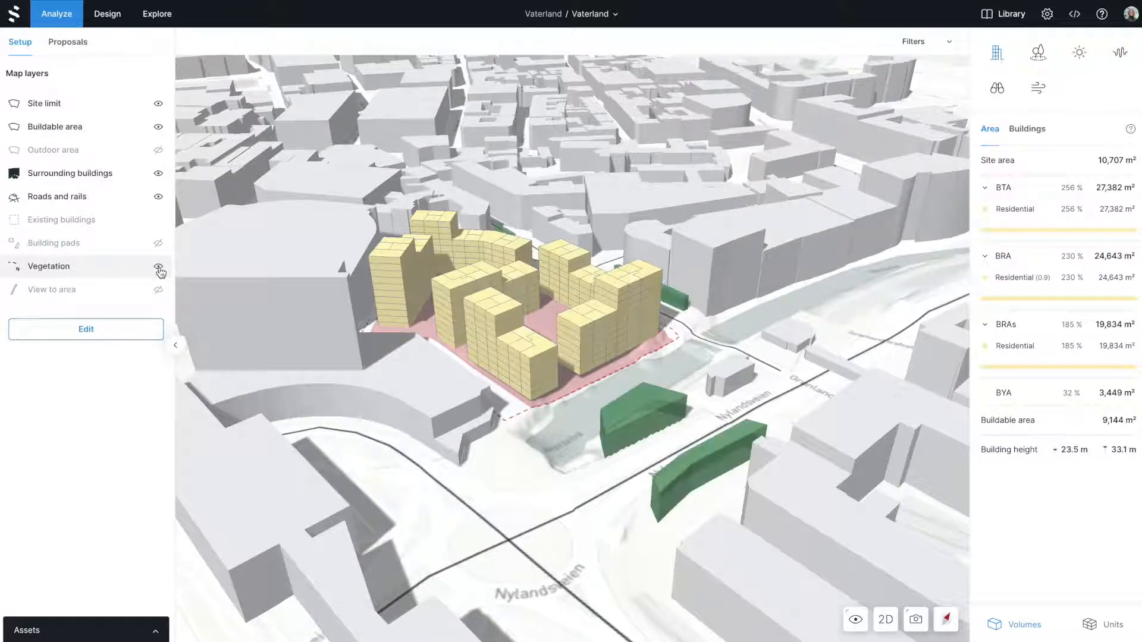
{"action": "left_click", "coordinate": [86, 330]}
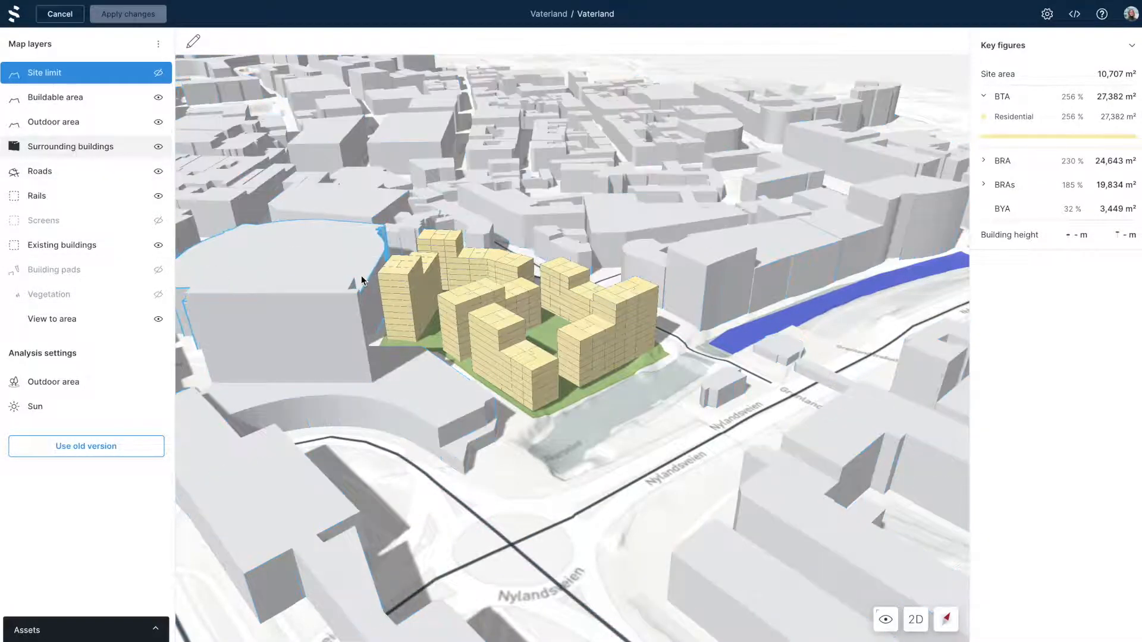
Reshape the small surrounding building beside Nylandsveien by moving its front corner node inward, and finish editing its footprint
{"action": "left_click", "coordinate": [720, 392]}
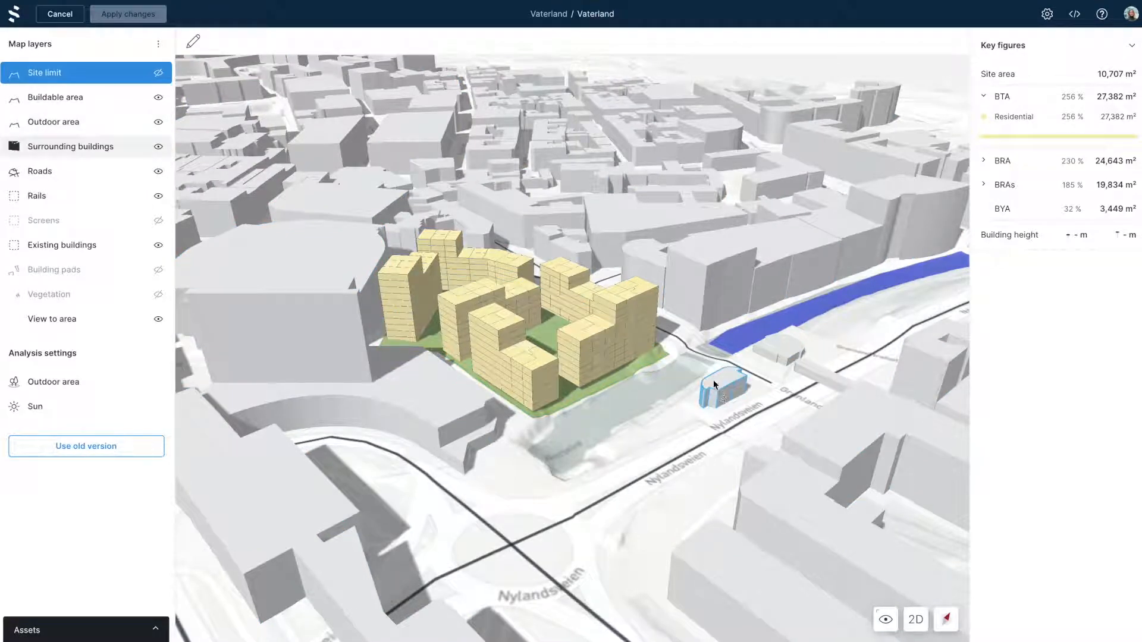
{"action": "scroll", "coordinate": [716, 391], "scroll_direction": "up", "scroll_amount": 5}
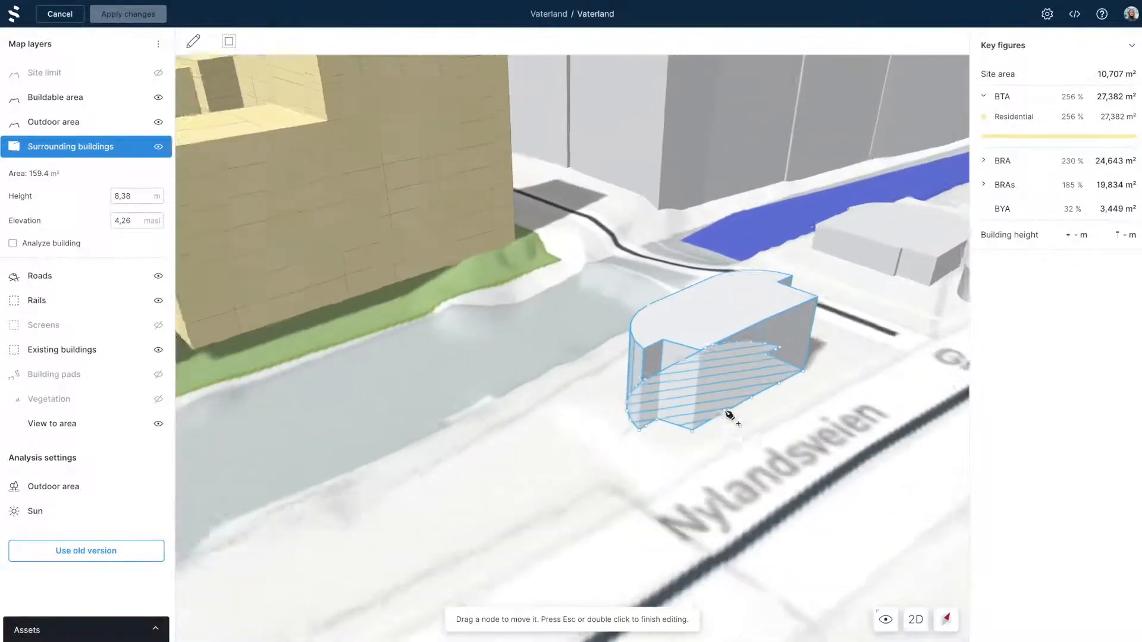
{"action": "left_click_drag", "start_coordinate": [691, 433], "coordinate": [725, 386]}
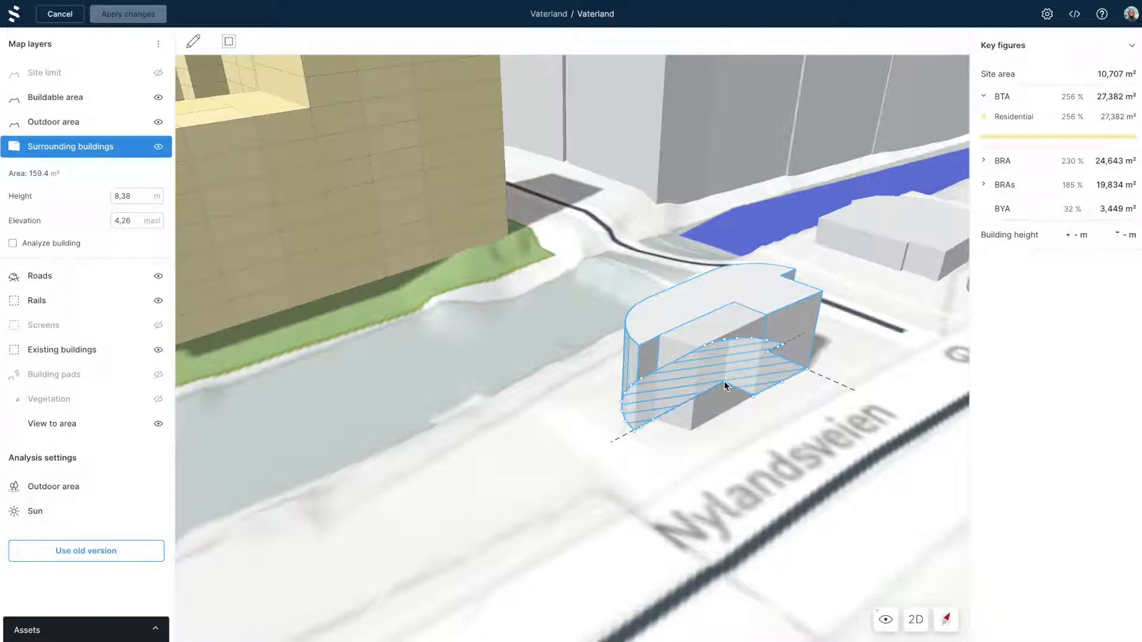
{"action": "left_click", "coordinate": [718, 473]}
Set the height of the slab-shaped surrounding building next to the yellow residential blocks to 80 m
{"action": "scroll", "coordinate": [719, 473], "scroll_direction": "down", "scroll_amount": 5}
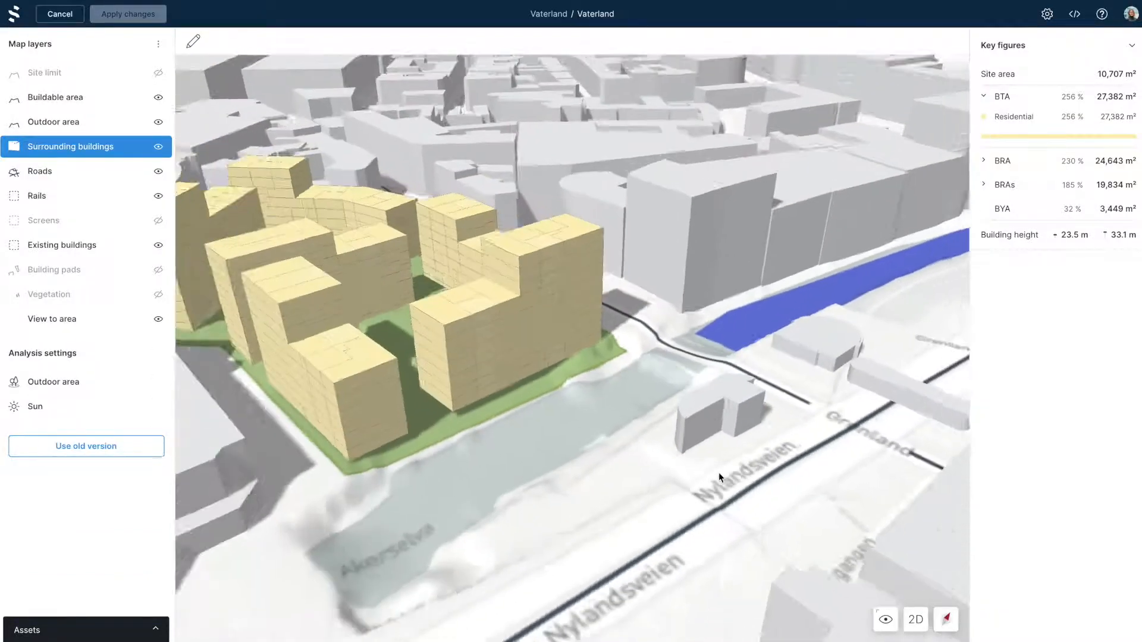
{"action": "scroll", "coordinate": [718, 472], "scroll_direction": "down", "scroll_amount": 5}
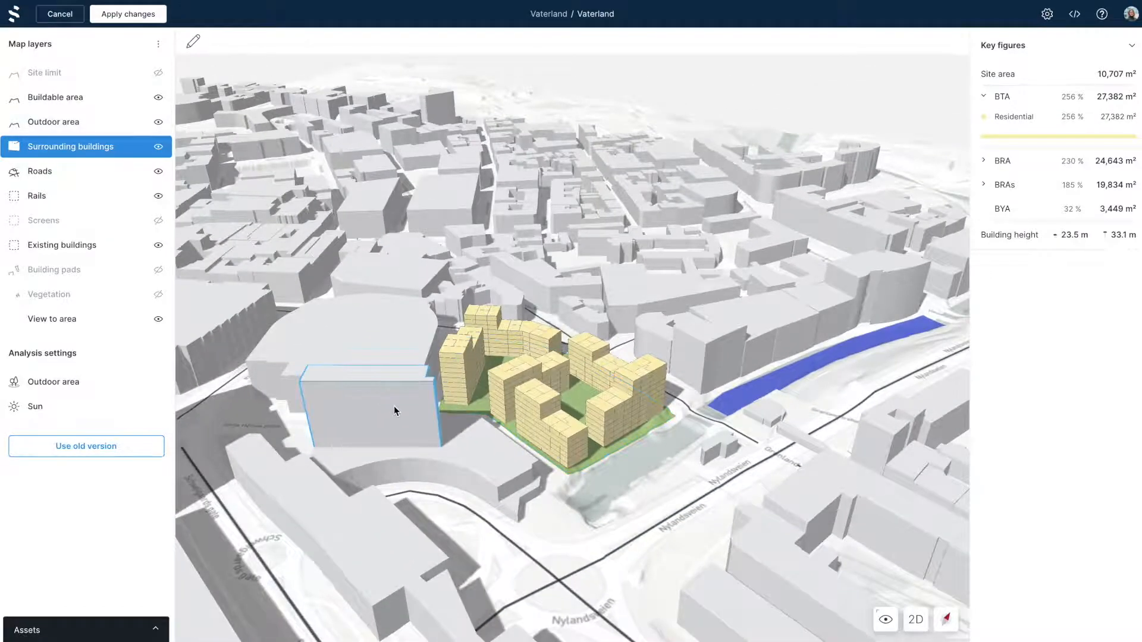
{"action": "left_click", "coordinate": [393, 407]}
{"action": "double_click", "coordinate": [132, 197]}
{"action": "type", "text": "80"}
{"action": "key", "text": "Return"}
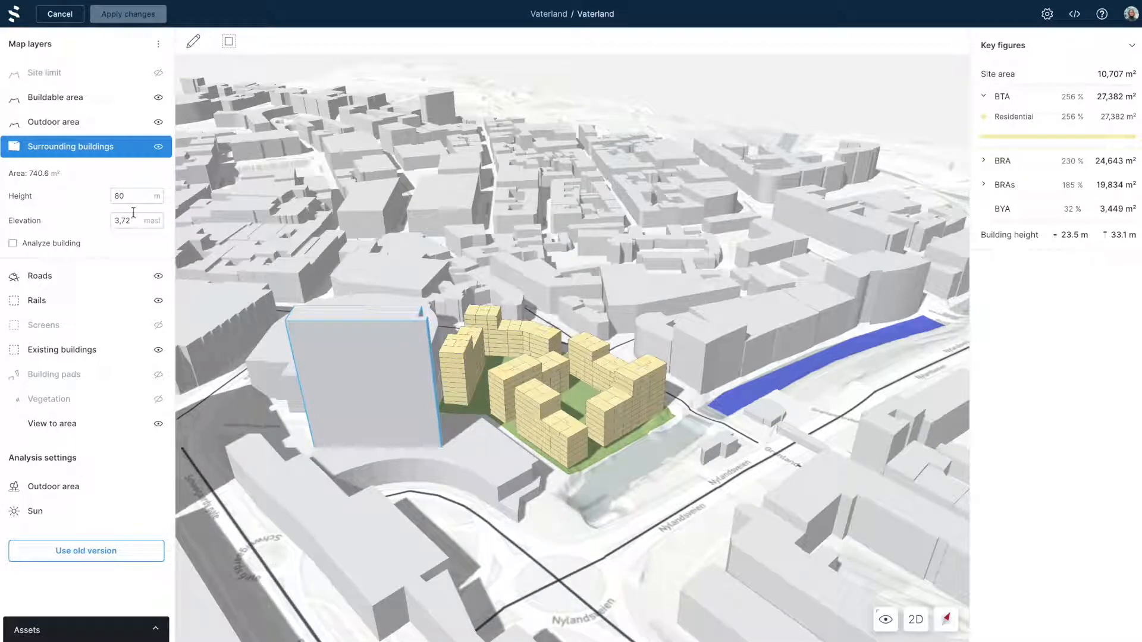
Set the speed limit of the Nylandsveien road segment along the river to 50 km/h in the Roads layer
{"action": "left_click", "coordinate": [114, 278]}
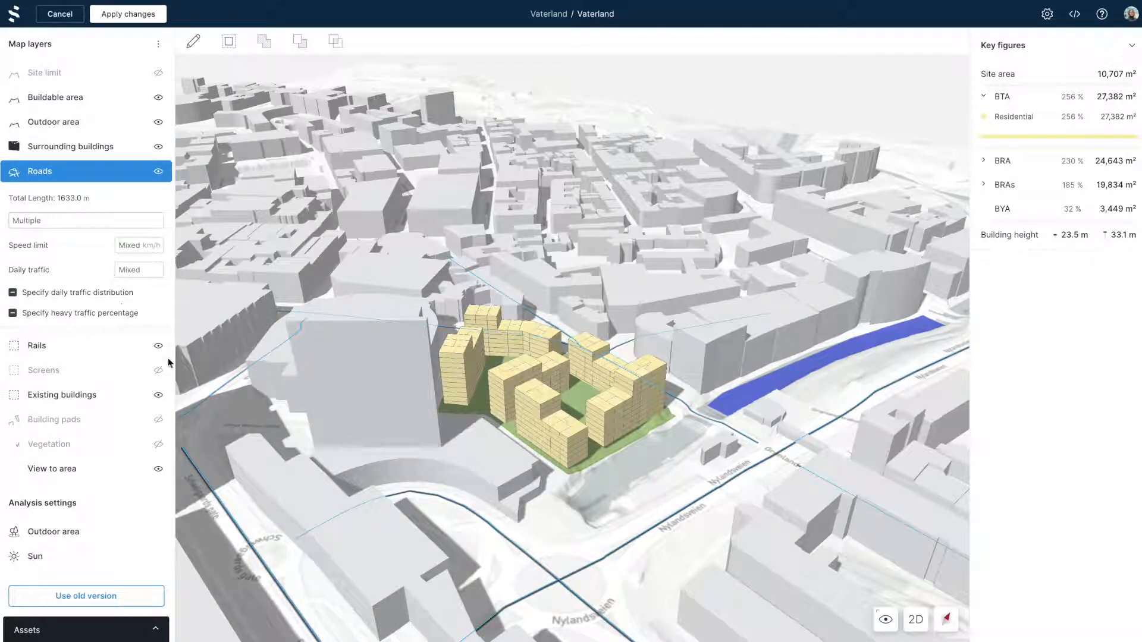
{"action": "left_click", "coordinate": [622, 551]}
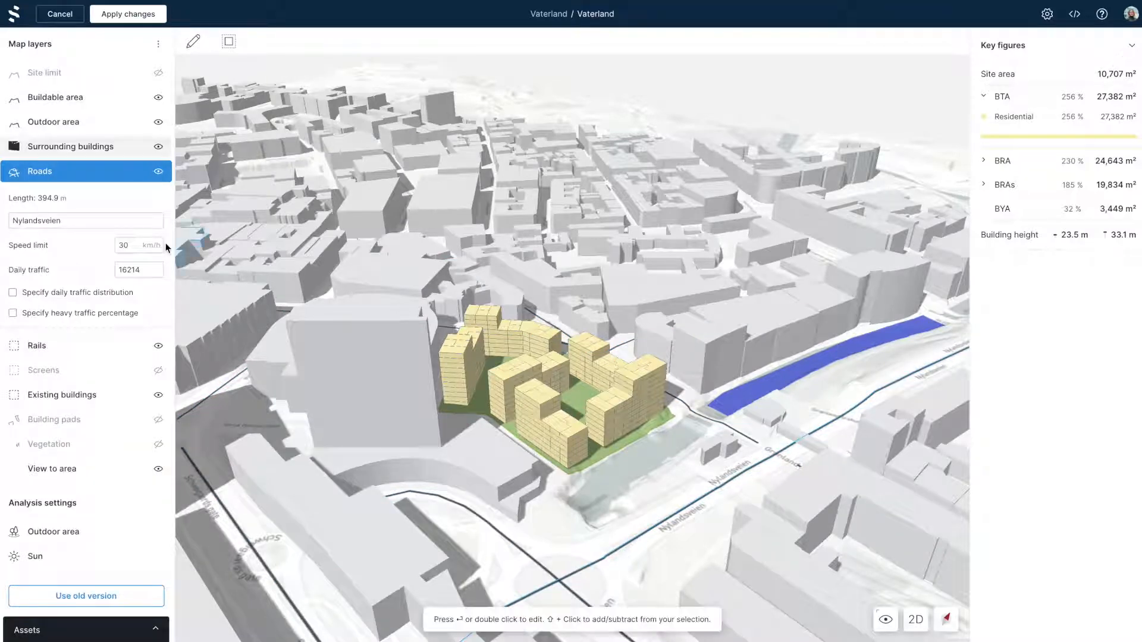
{"action": "left_click", "coordinate": [132, 244]}
{"action": "type", "text": "50"}
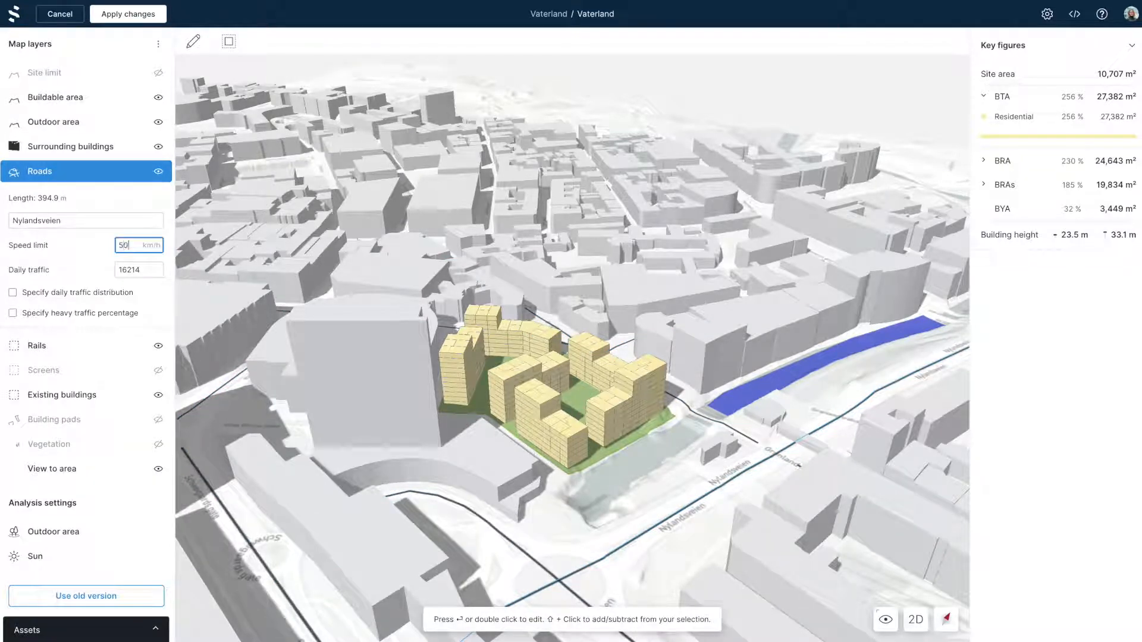
{"action": "key", "text": "Return"}
Draw a straight road about 93 m long beside the large building behind the residential blocks and name it New road A
{"action": "left_click_drag", "start_coordinate": [286, 336], "coordinate": [546, 433]}
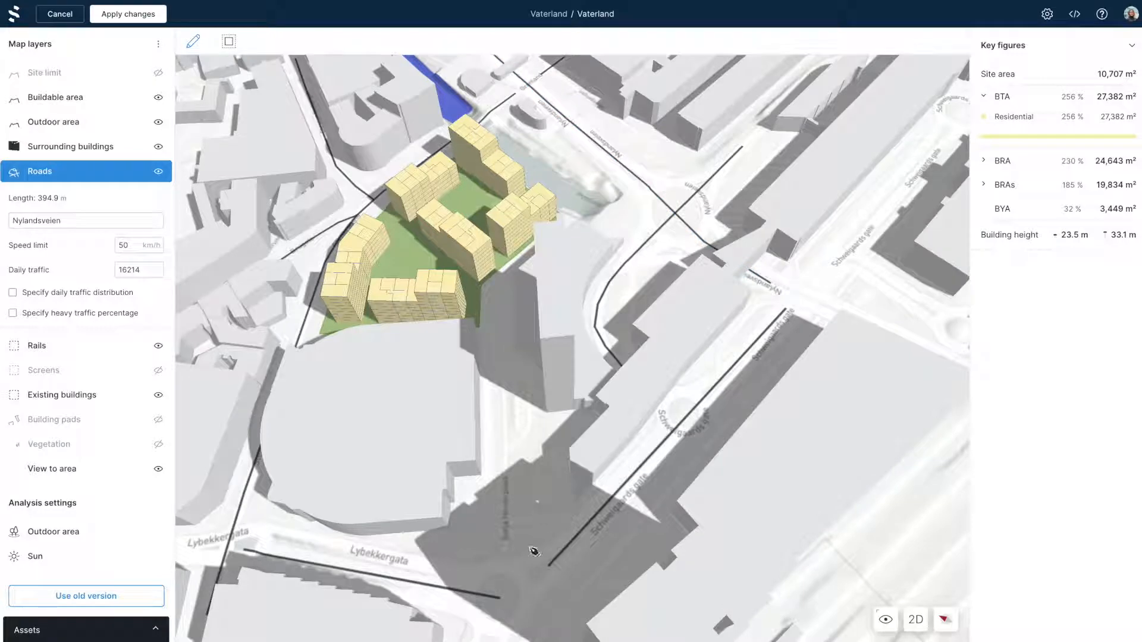
{"action": "left_click", "coordinate": [505, 575]}
{"action": "left_click", "coordinate": [503, 381]}
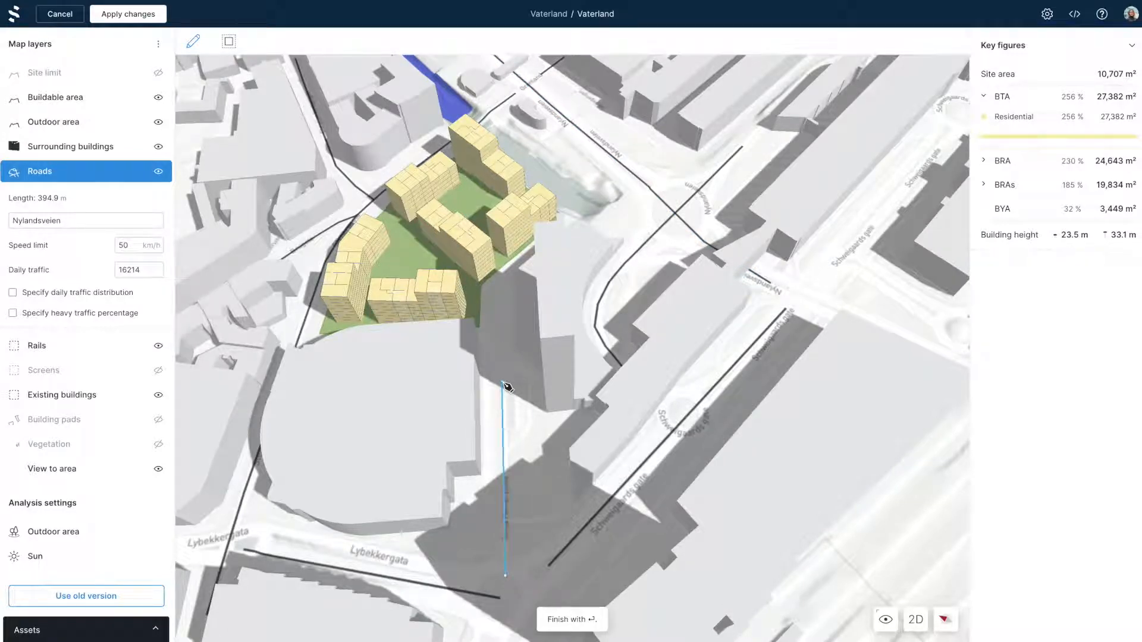
{"action": "key", "text": "Return"}
{"action": "left_click", "coordinate": [40, 220]}
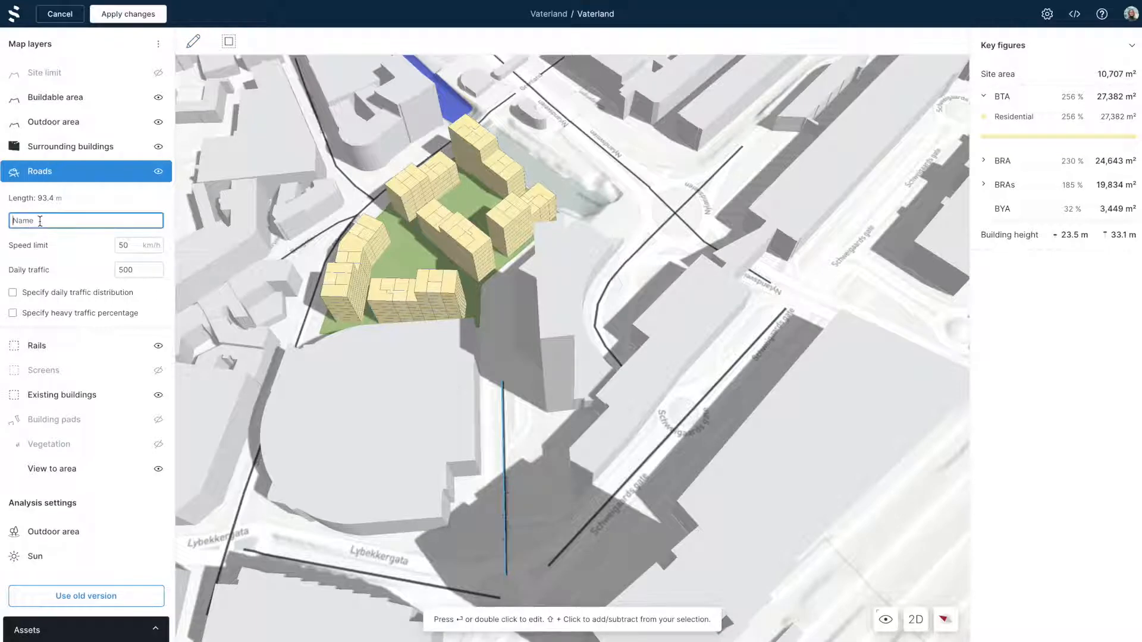
{"action": "type", "text": "New road A"}
Enable the daily traffic distribution and heavy traffic percentage specifications for New road A
{"action": "left_click", "coordinate": [11, 295]}
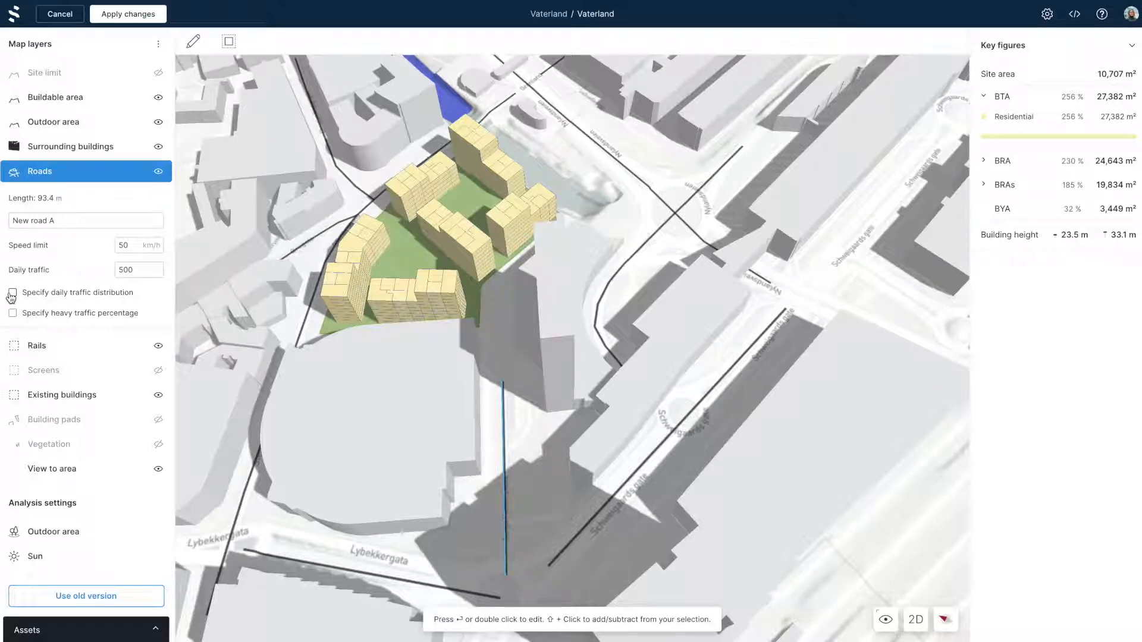
{"action": "left_click", "coordinate": [12, 293]}
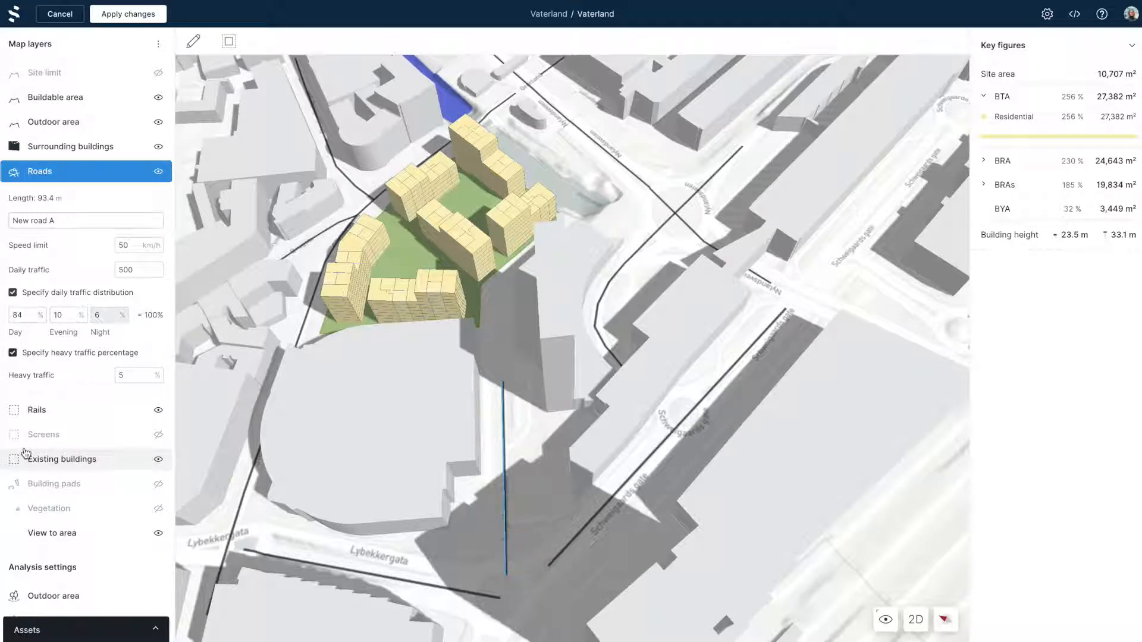
{"action": "scroll", "coordinate": [30, 458], "scroll_direction": "down", "scroll_amount": 1}
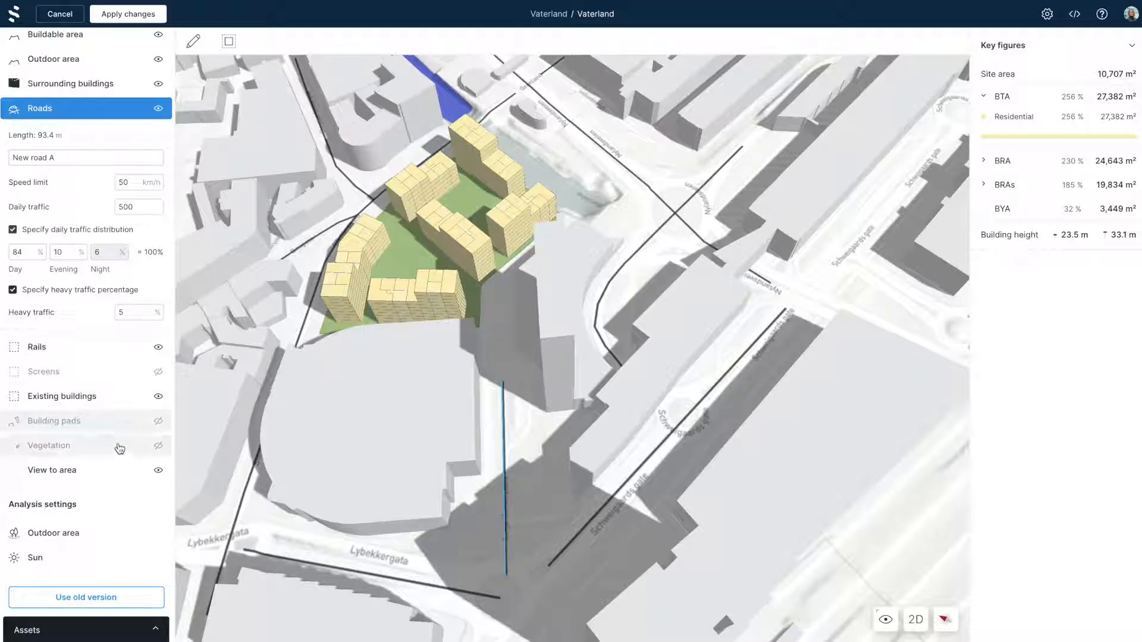
Select the View to area layer with its existing Akerselva area on the river
{"action": "left_click", "coordinate": [127, 479]}
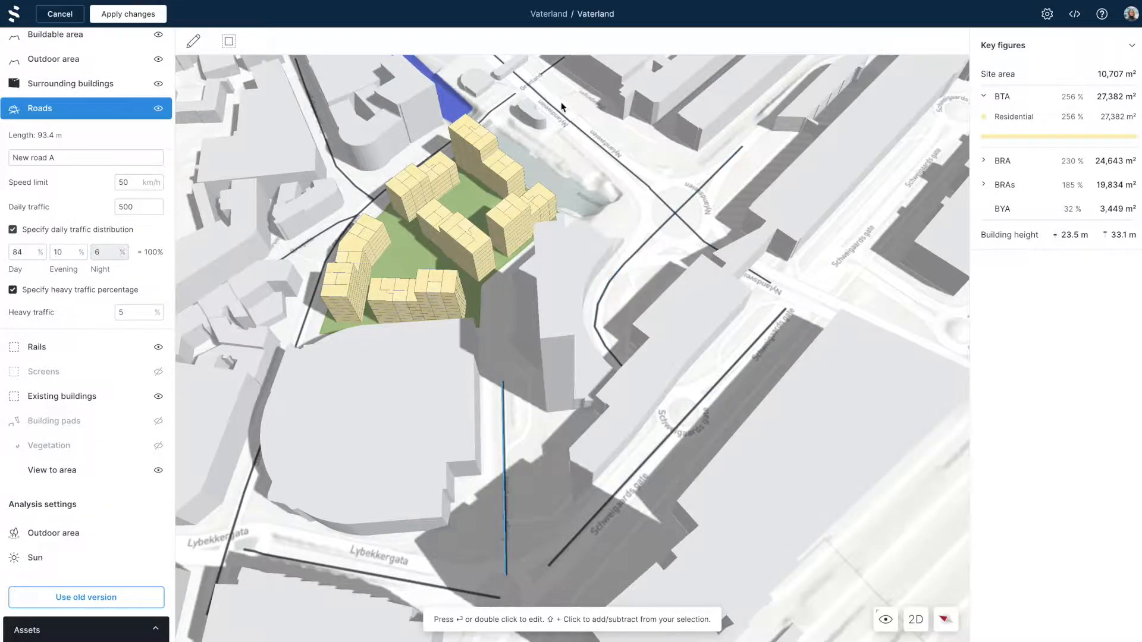
{"action": "left_click_drag", "start_coordinate": [561, 107], "coordinate": [718, 383]}
{"action": "right_click_drag", "start_coordinate": [718, 383], "coordinate": [595, 229]}
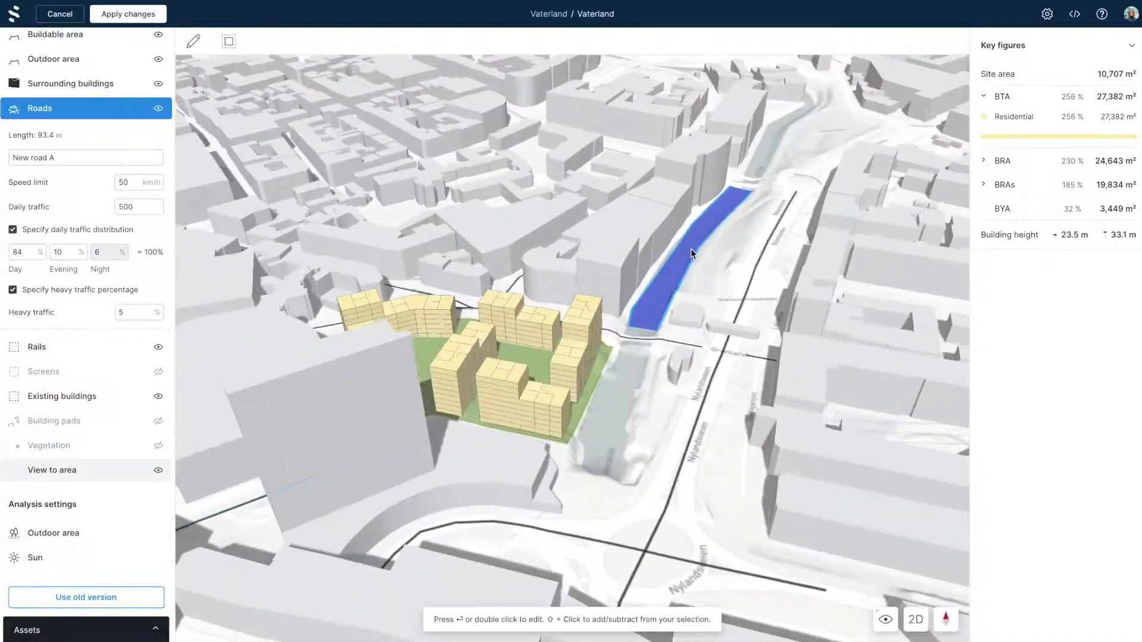
{"action": "scroll", "coordinate": [690, 248], "scroll_direction": "up", "scroll_amount": 5}
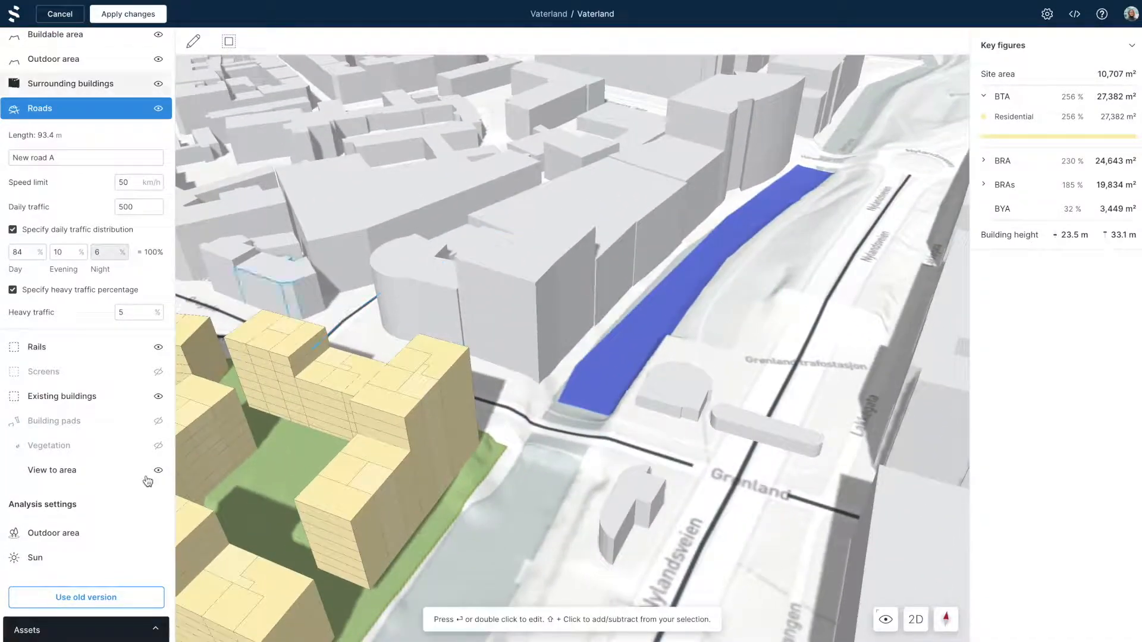
{"action": "left_click", "coordinate": [92, 479]}
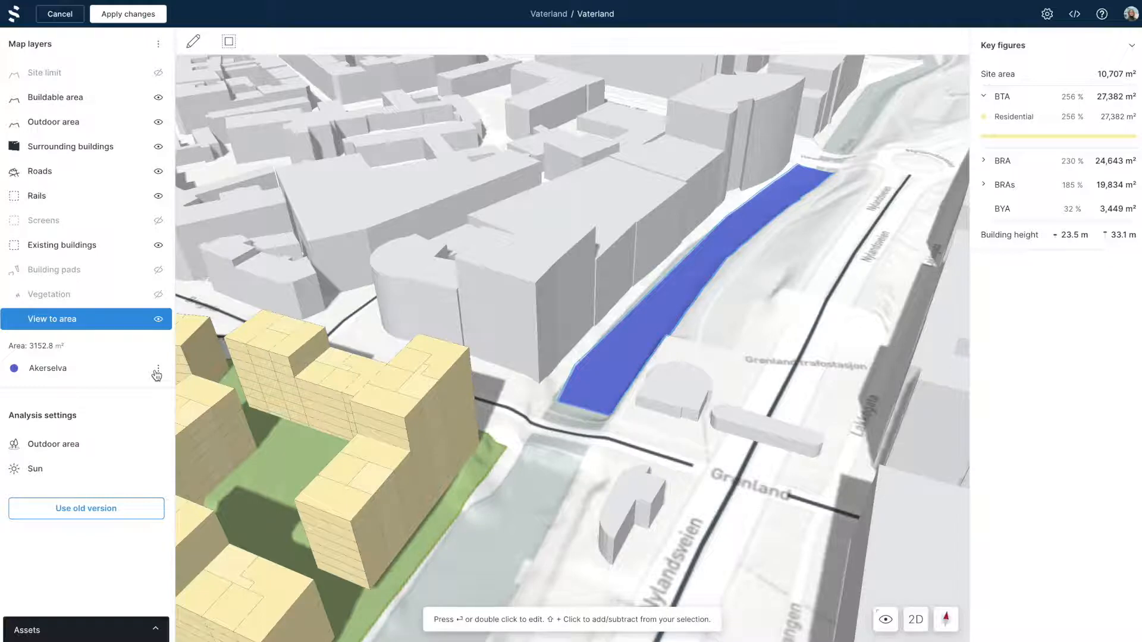
Draw a four-sided view area of about 1,444 m² over the roundabout on Nylandsveien
{"action": "left_click", "coordinate": [196, 47]}
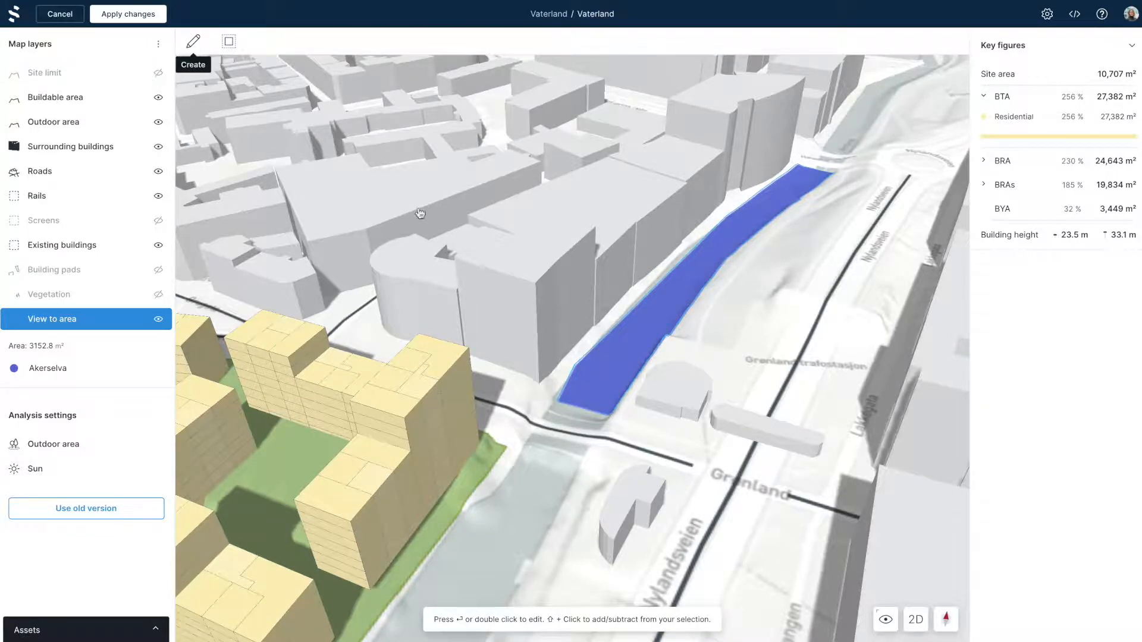
{"action": "scroll", "coordinate": [597, 327], "scroll_direction": "down", "scroll_amount": 3}
{"action": "scroll", "coordinate": [589, 338], "scroll_direction": "down", "scroll_amount": 5}
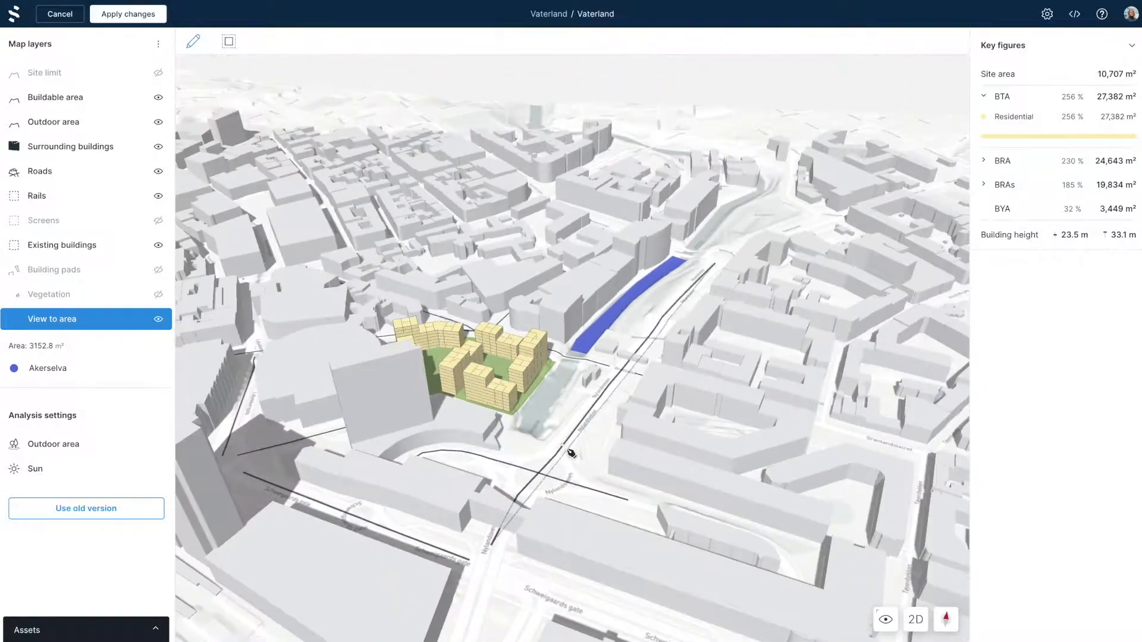
{"action": "left_click", "coordinate": [537, 441]}
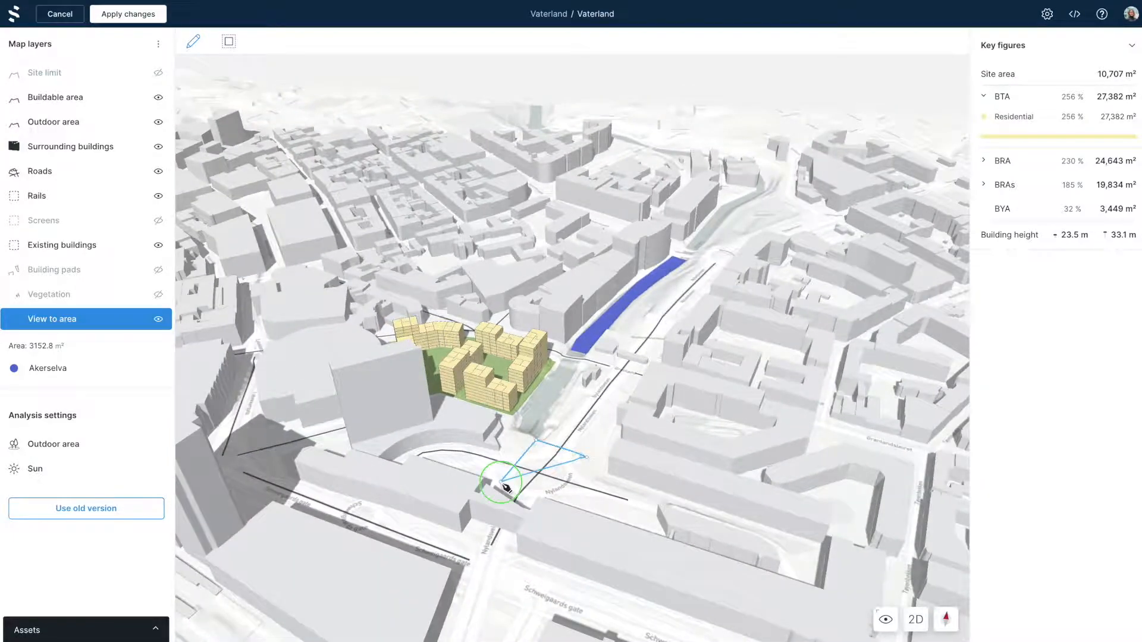
{"action": "right_click", "coordinate": [569, 483]}
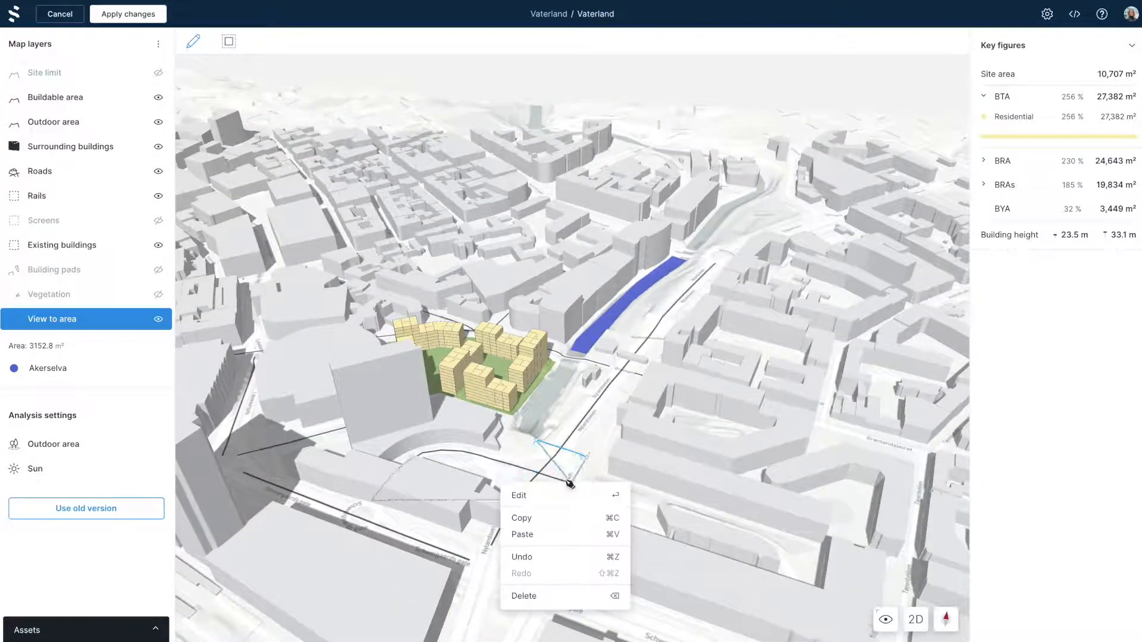
{"action": "left_click", "coordinate": [506, 470]}
{"action": "left_click", "coordinate": [552, 488]}
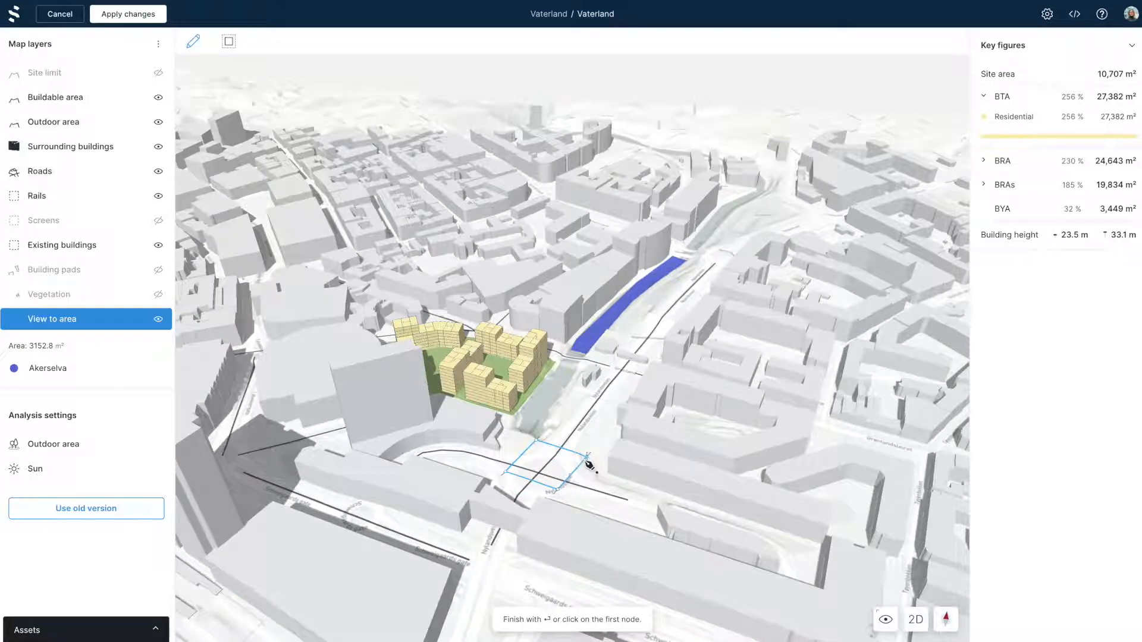
{"action": "left_click", "coordinate": [587, 457]}
{"action": "key", "text": "Return"}
Rename the new view area as Roundabout and deselect it
{"action": "double_click", "coordinate": [39, 368]}
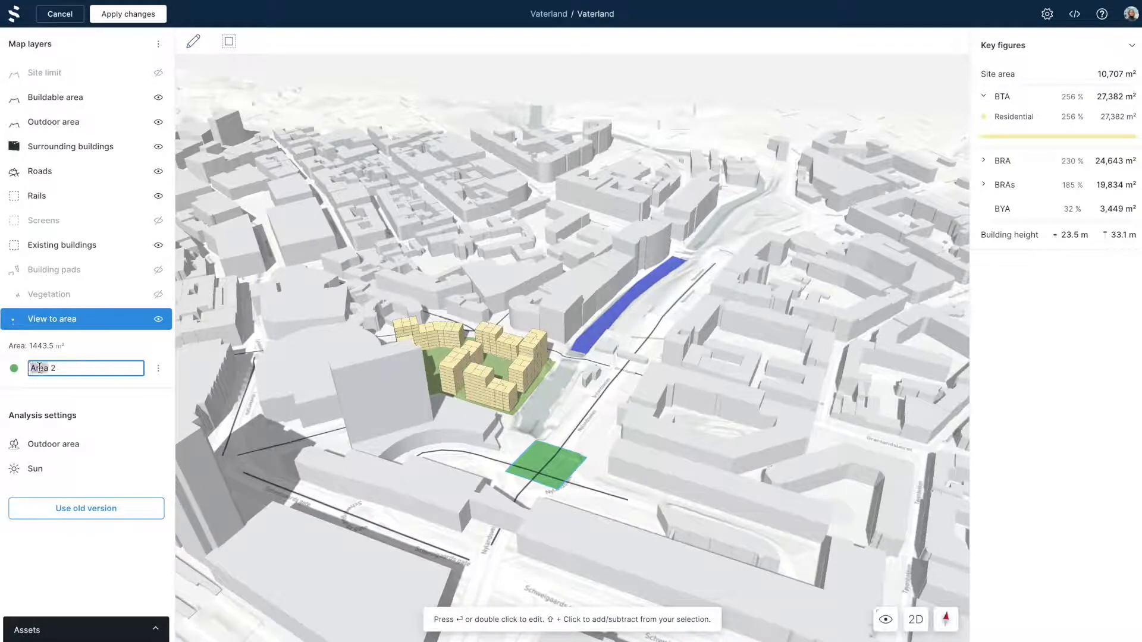
{"action": "type", "text": "Roundabout"}
{"action": "key", "text": "Return"}
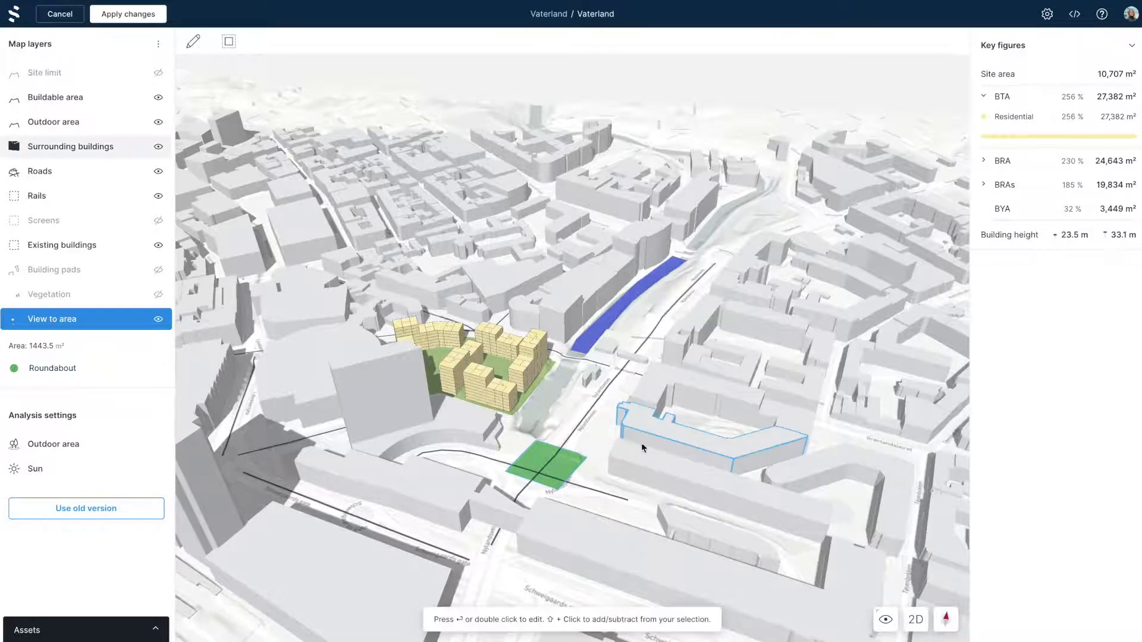
{"action": "left_click", "coordinate": [602, 430]}
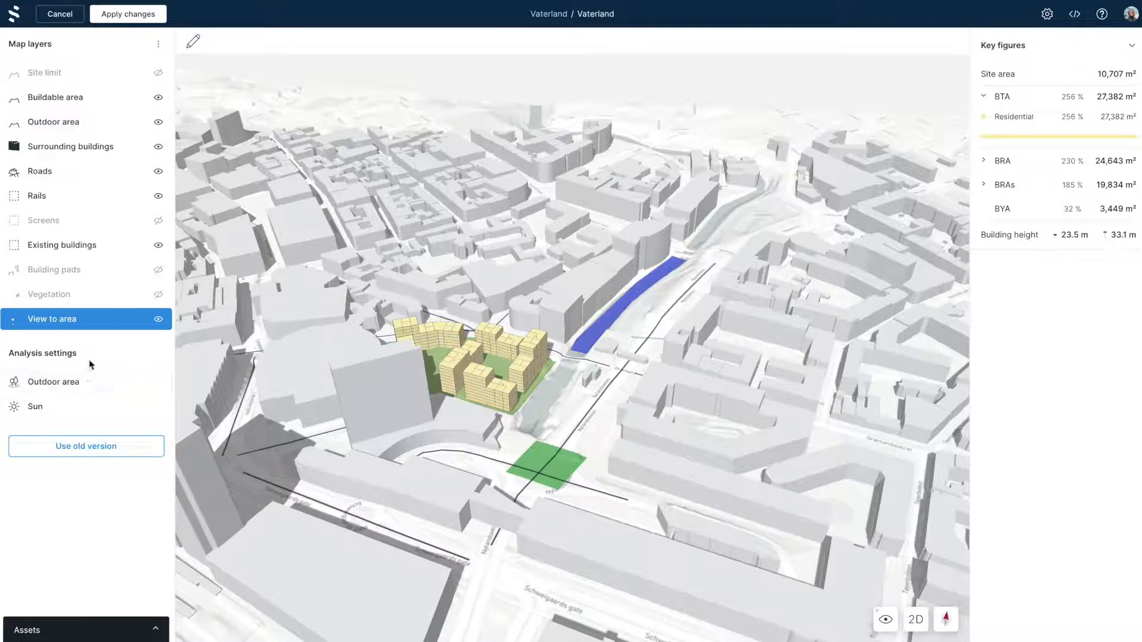
Review the Outdoor area and Sun analysis settings, including their selectable date months
{"action": "left_click", "coordinate": [79, 384]}
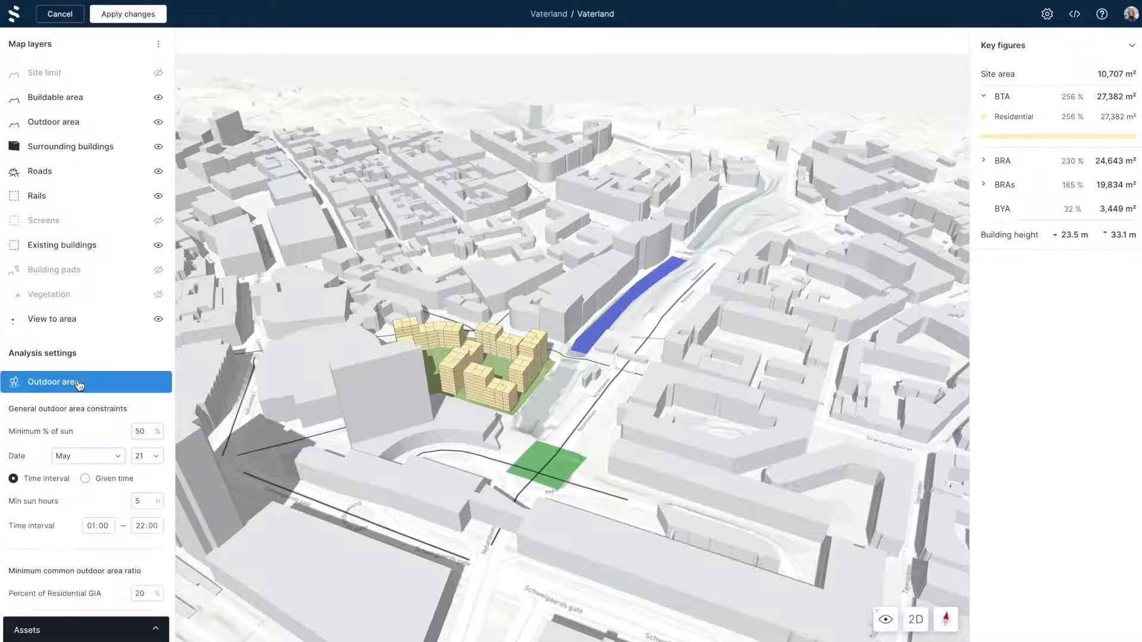
{"action": "scroll", "coordinate": [79, 384], "scroll_direction": "down", "scroll_amount": 1}
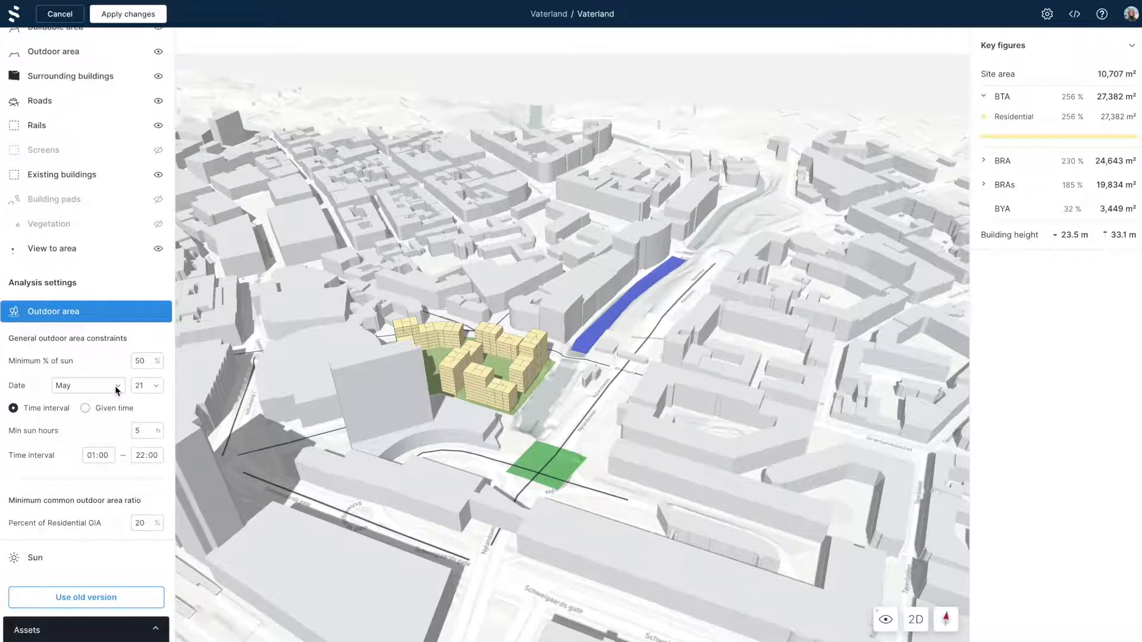
{"action": "left_click", "coordinate": [116, 388]}
{"action": "left_click", "coordinate": [116, 386]}
{"action": "left_click", "coordinate": [51, 560]}
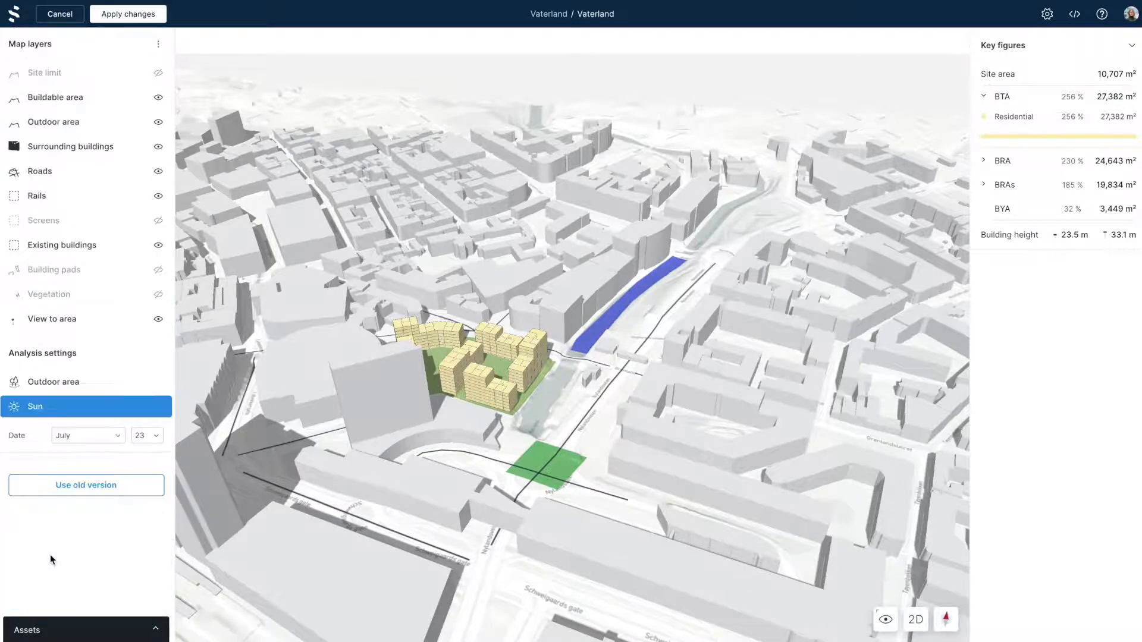
{"action": "left_click", "coordinate": [119, 436]}
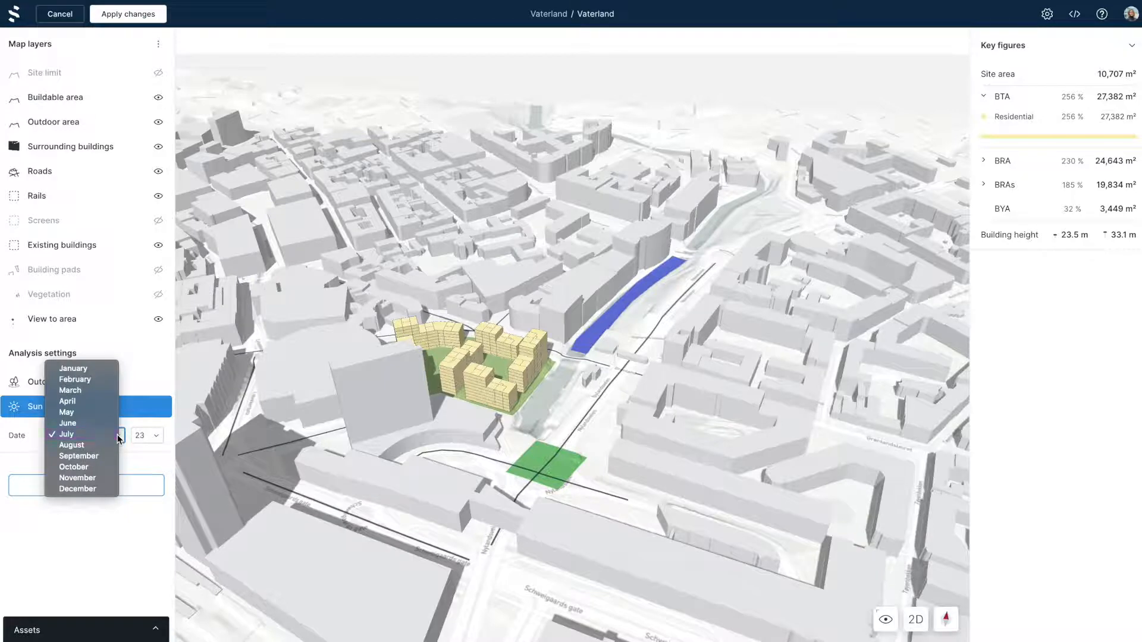
{"action": "left_click", "coordinate": [118, 438]}
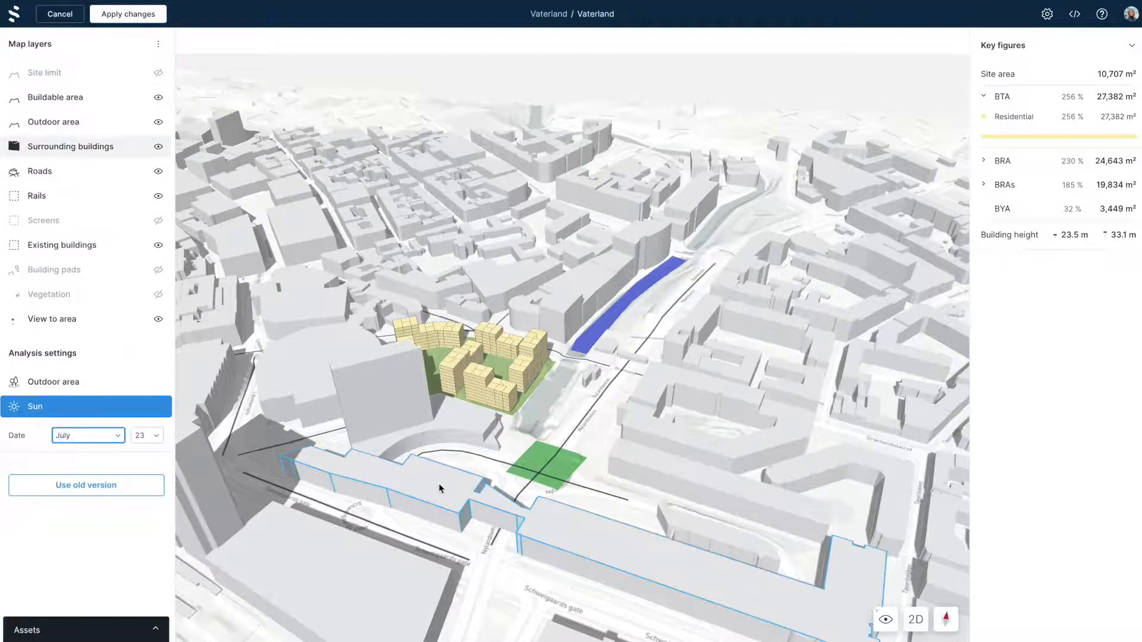
Switch the map to the 2D view
{"action": "left_click", "coordinate": [917, 622]}
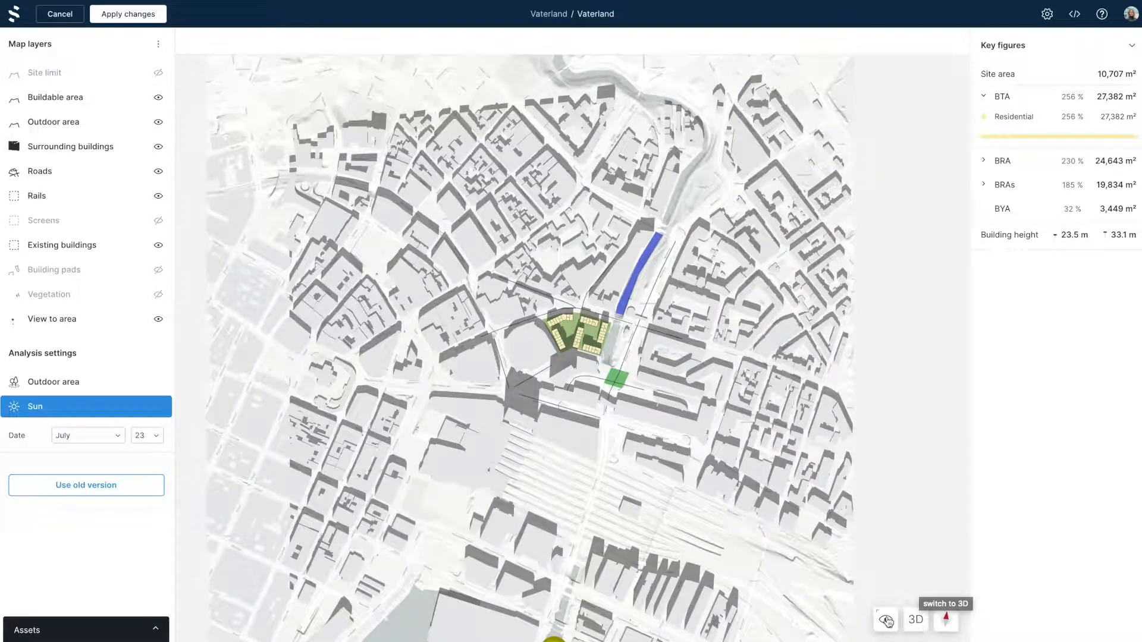
Show the satellite image on the map and hide it again
{"action": "left_click", "coordinate": [885, 619]}
{"action": "left_click", "coordinate": [847, 587]}
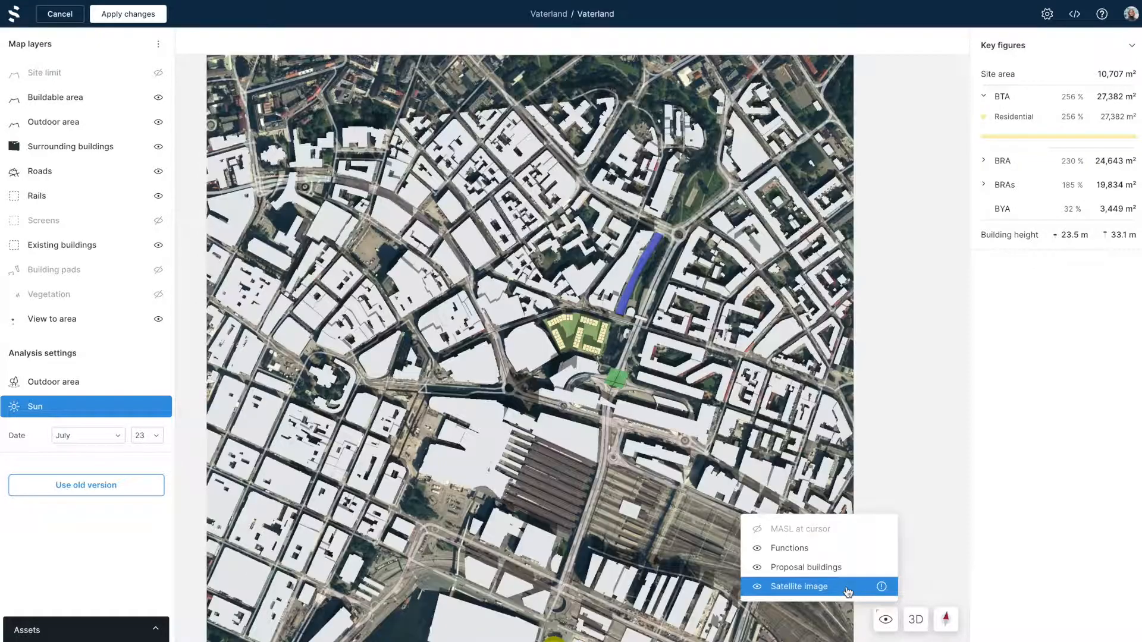
{"action": "left_click", "coordinate": [847, 587]}
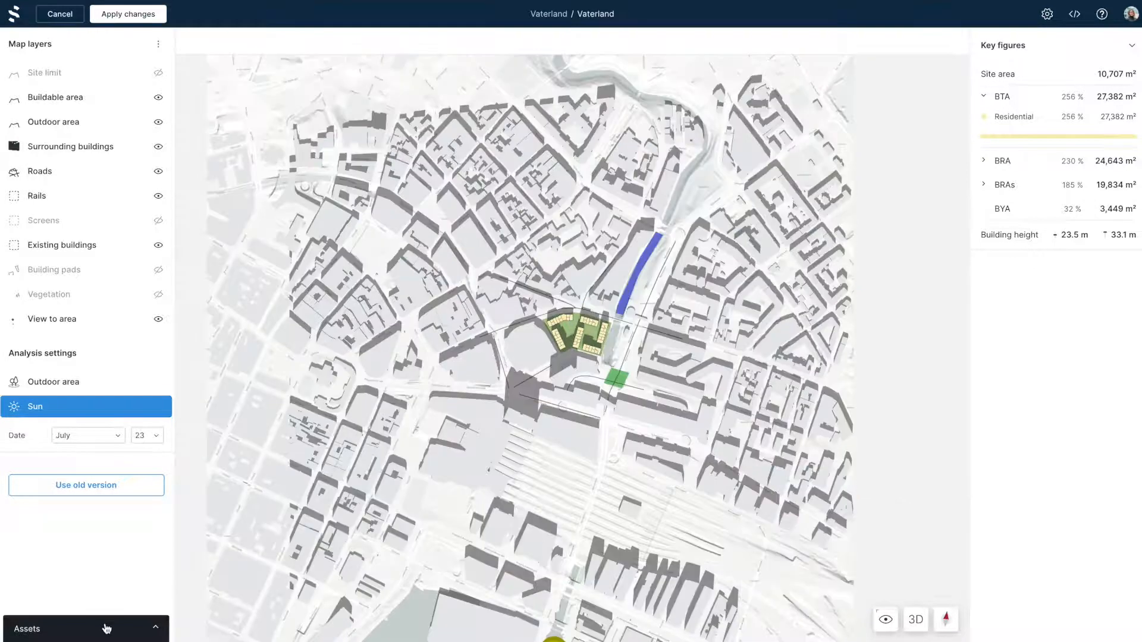
Make the Map new surroundings image from the project's image assets visible on the map
{"action": "left_click", "coordinate": [101, 629]}
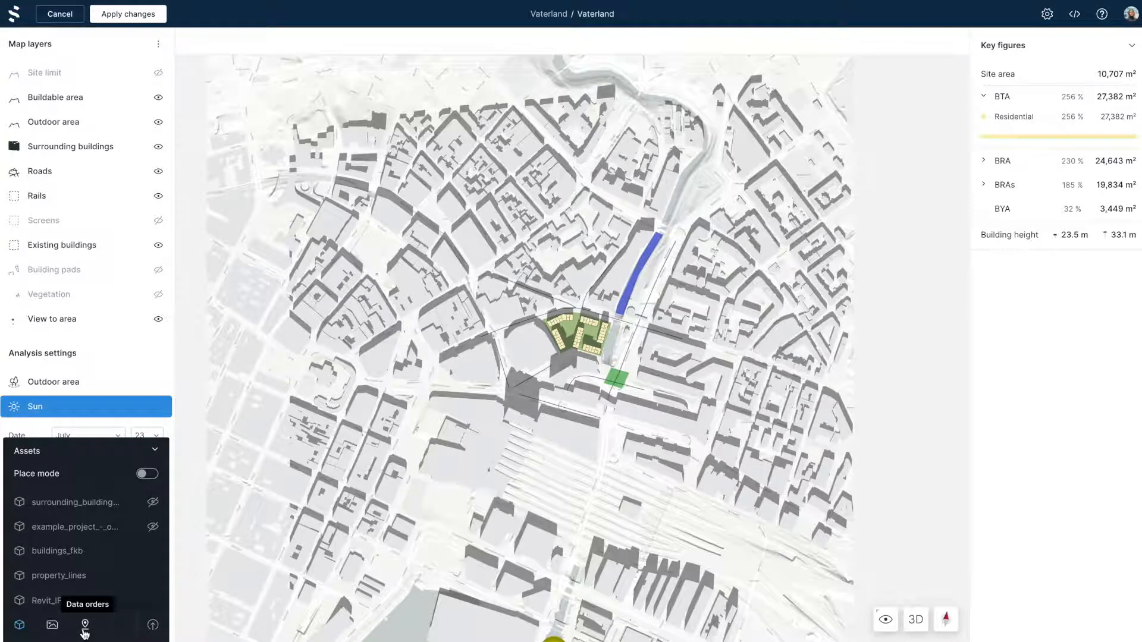
{"action": "left_click", "coordinate": [53, 624]}
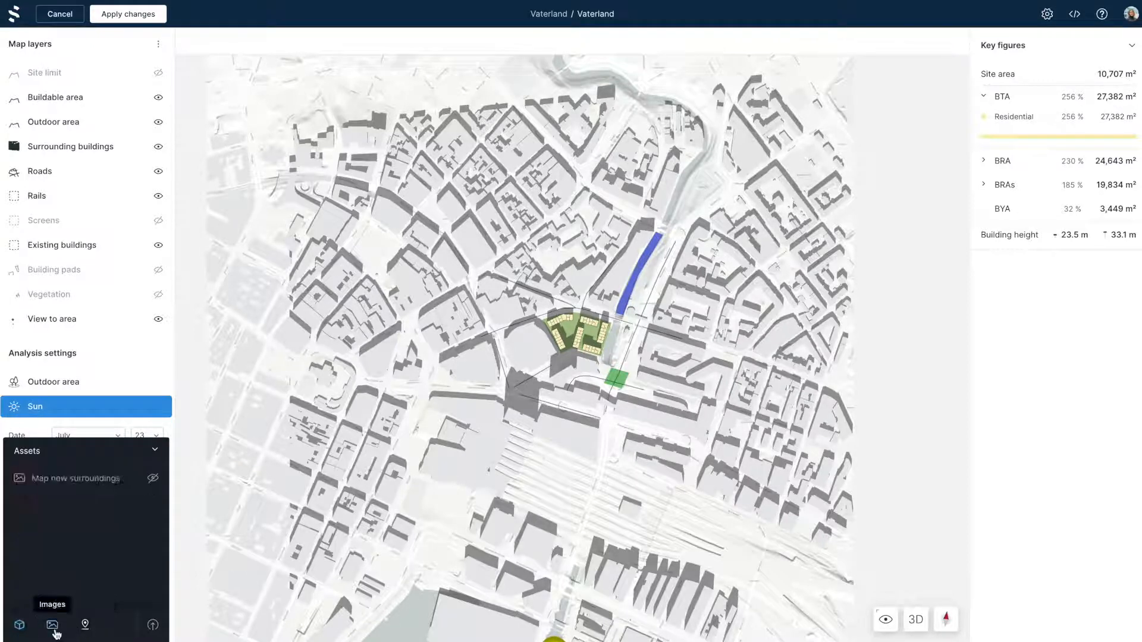
{"action": "left_click", "coordinate": [153, 479]}
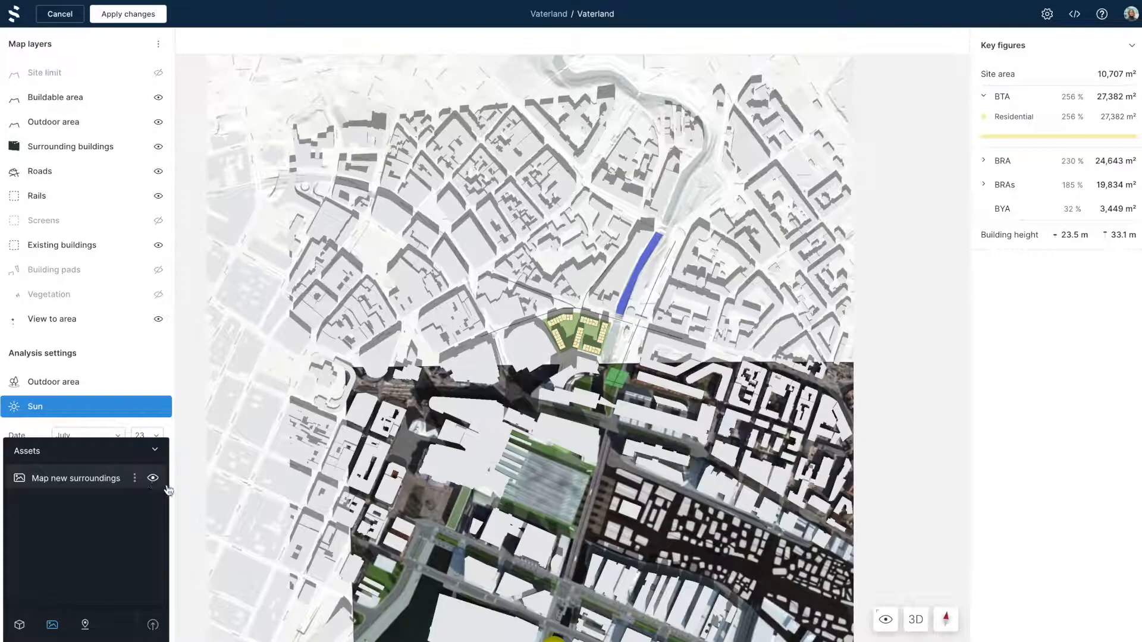
Draw a four-sided surrounding building of about 728 m² over the traced block just below the main road in the overlay image's rail yard area
{"action": "scroll", "coordinate": [671, 551], "scroll_direction": "up", "scroll_amount": 10}
{"action": "scroll", "coordinate": [670, 551], "scroll_direction": "up", "scroll_amount": 2}
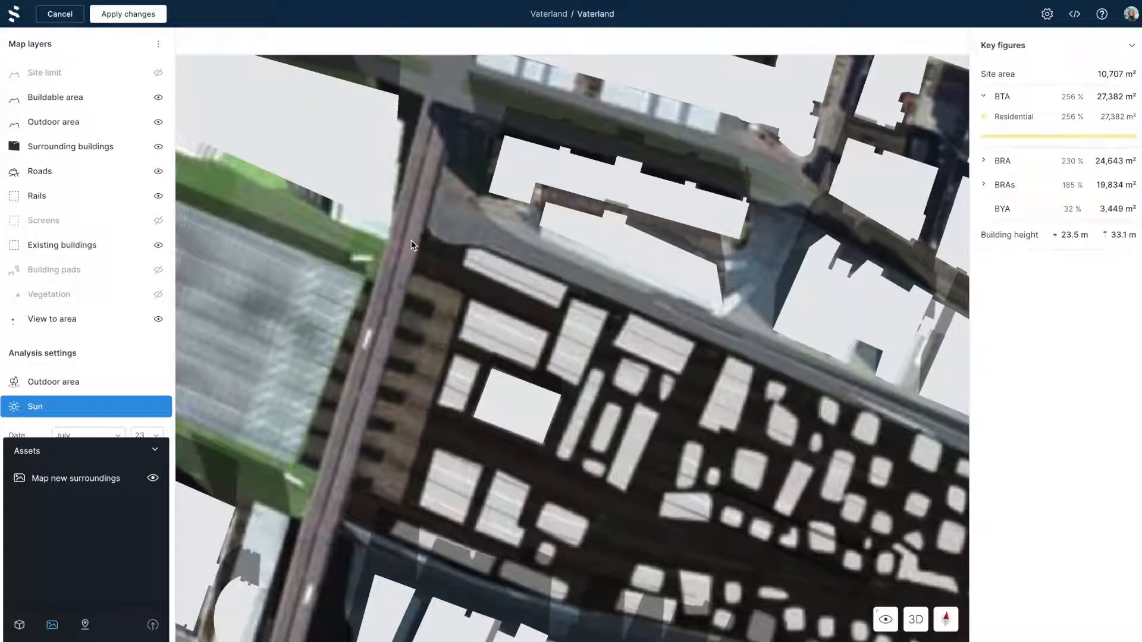
{"action": "left_click", "coordinate": [92, 150]}
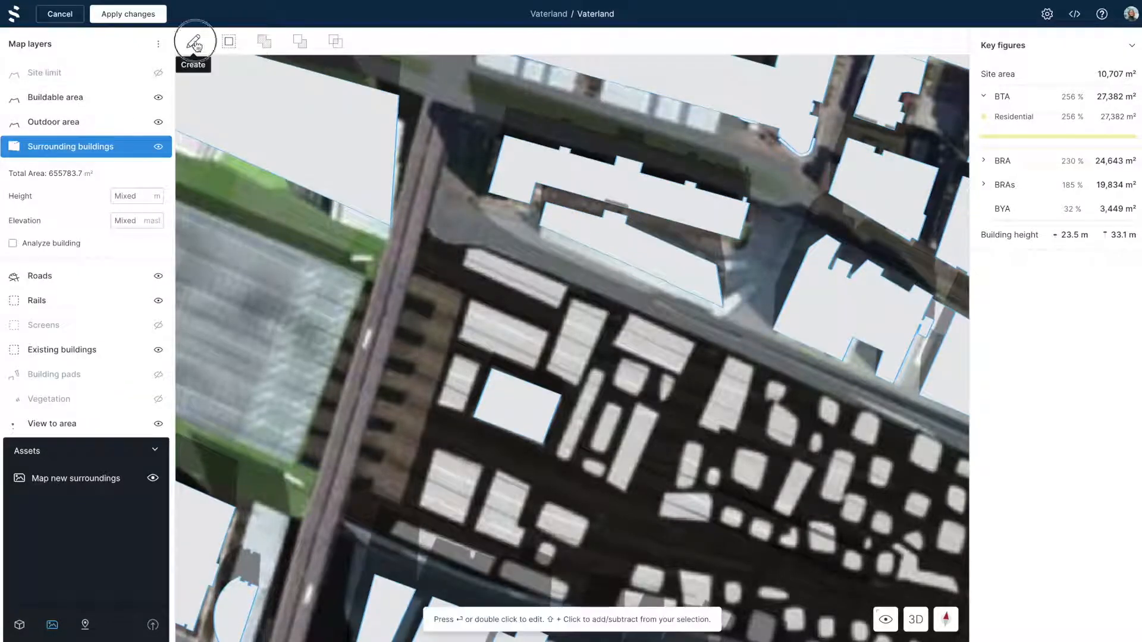
{"action": "left_click", "coordinate": [631, 316]}
{"action": "left_click", "coordinate": [613, 343]}
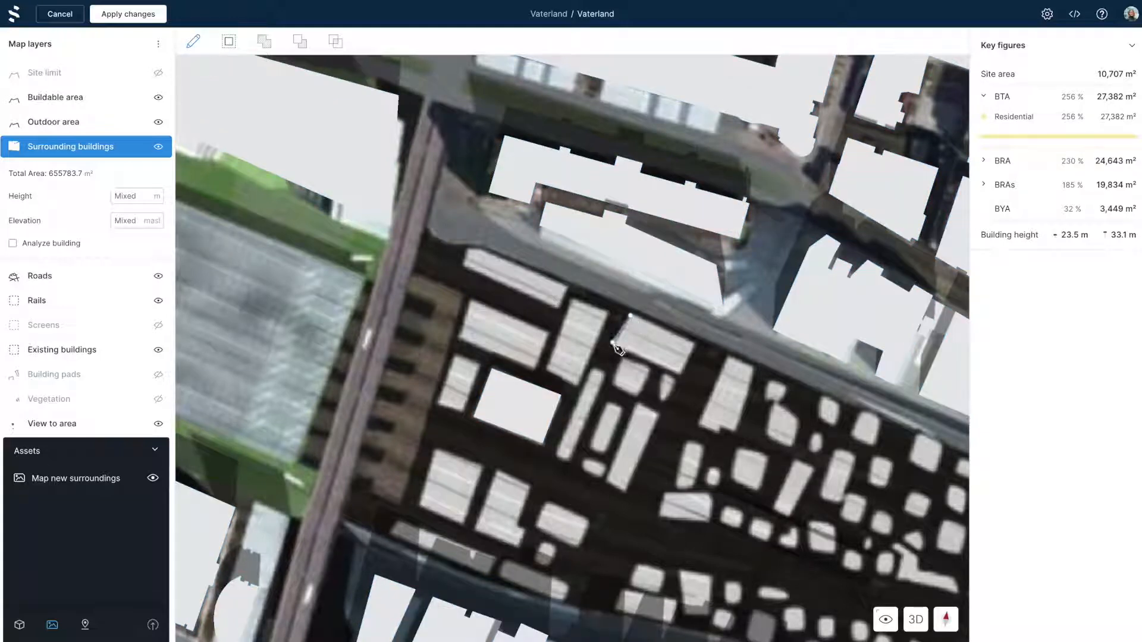
{"action": "left_click", "coordinate": [679, 373]}
{"action": "left_click", "coordinate": [697, 345]}
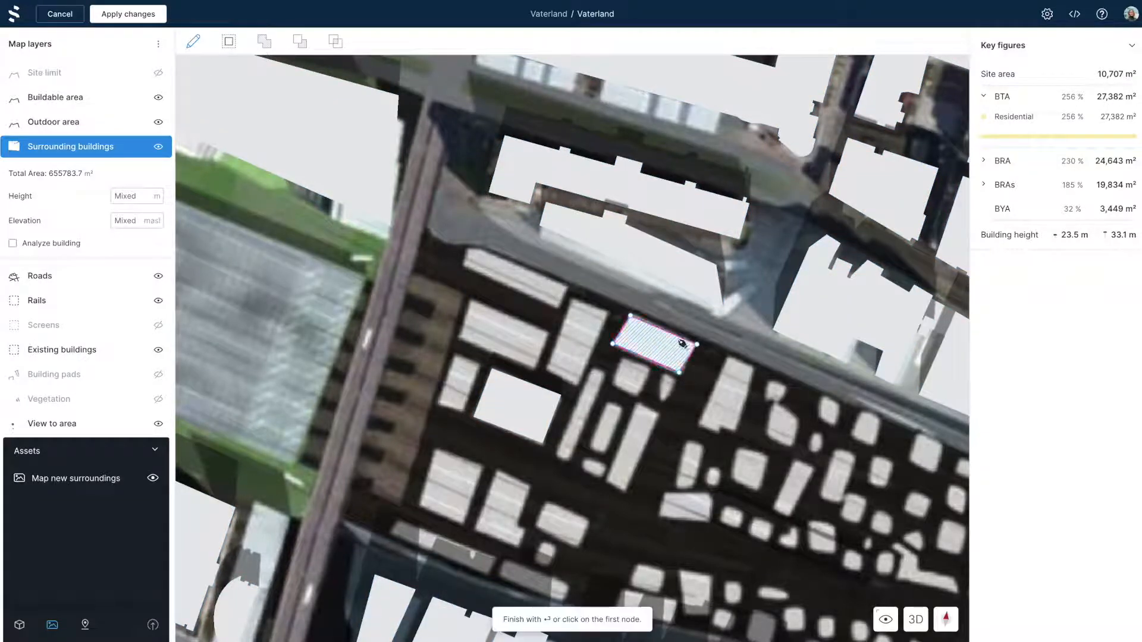
{"action": "left_click", "coordinate": [630, 315]}
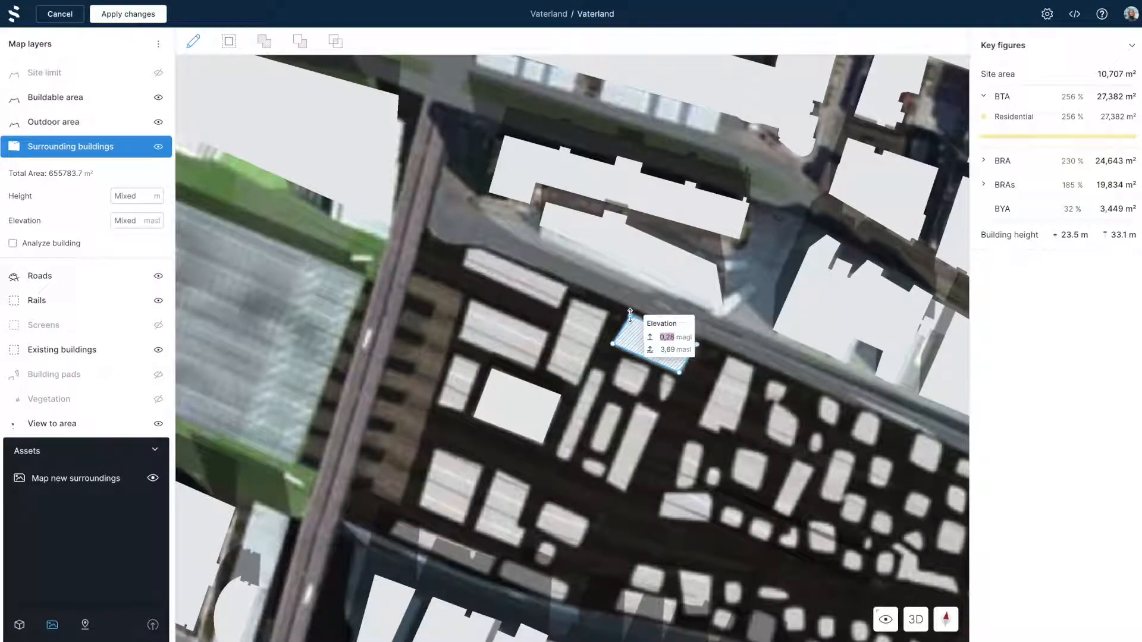
Accept the suggested elevation for the new surrounding building and set its height to 15 m
{"action": "key", "text": "Return"}
{"action": "type", "text": "15"}
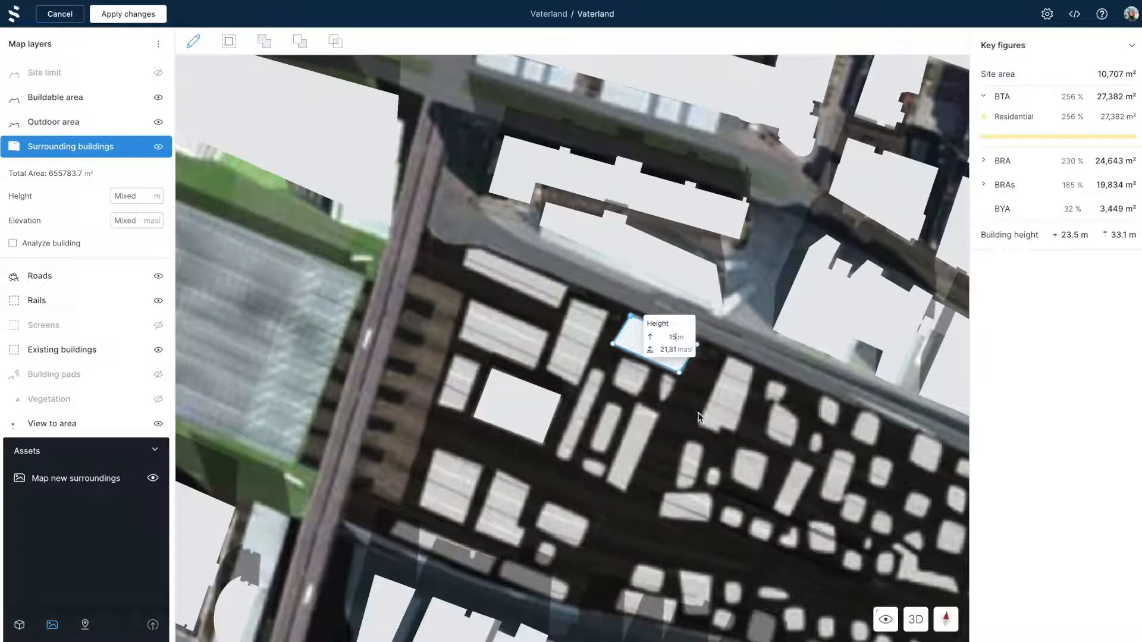
{"action": "key", "text": "Return"}
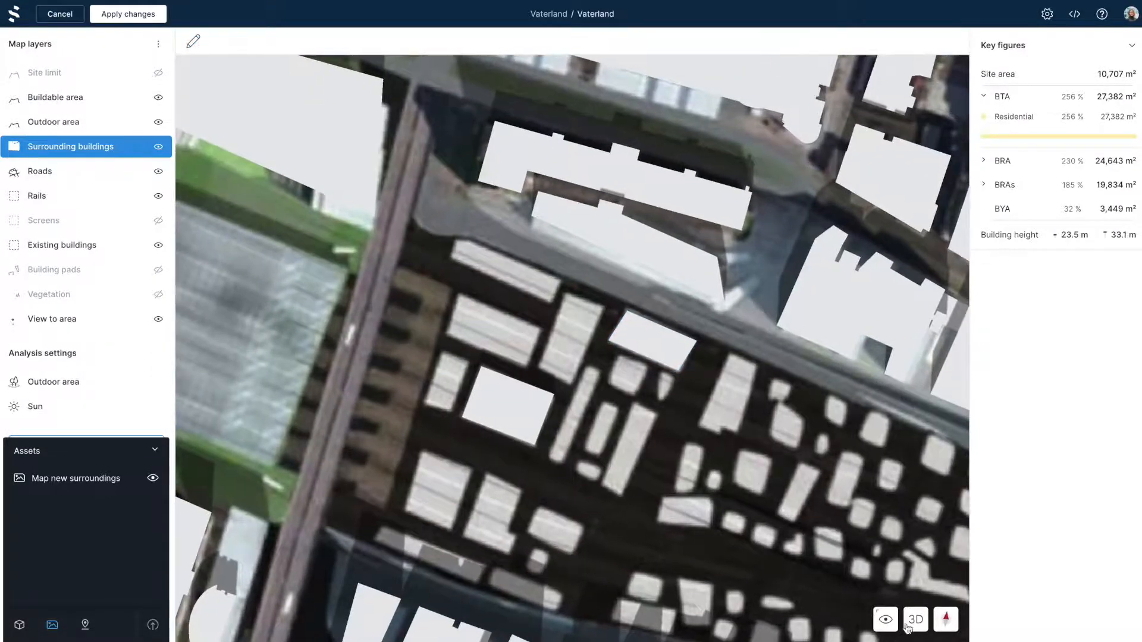
Apply the map layer changes and update the proposal to the current scenario
{"action": "left_click", "coordinate": [915, 619]}
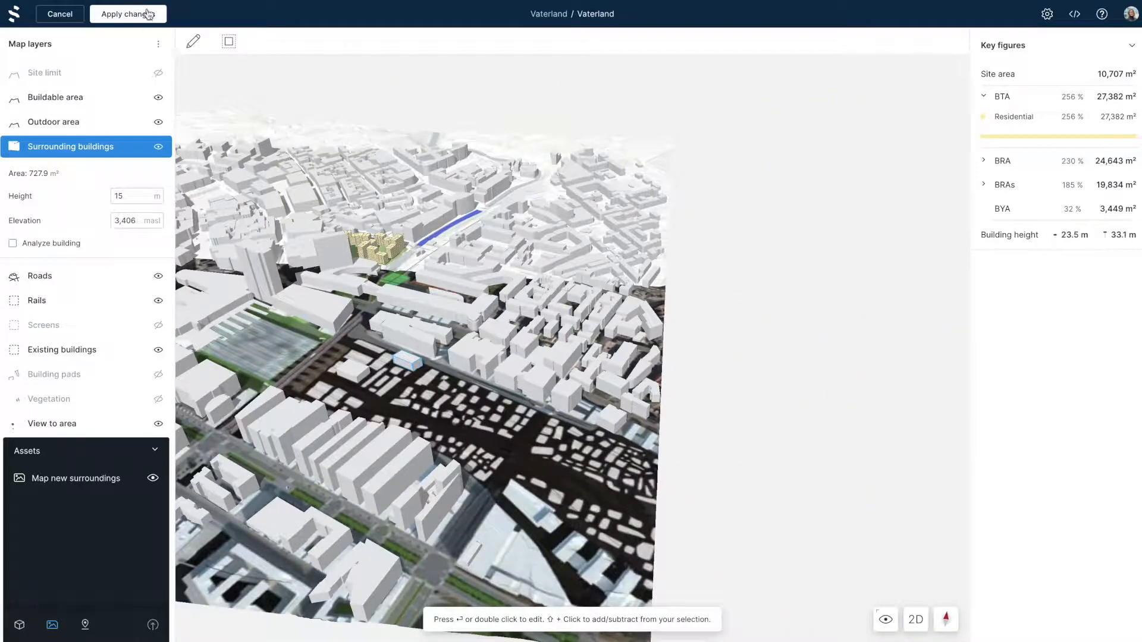
{"action": "left_click", "coordinate": [137, 13]}
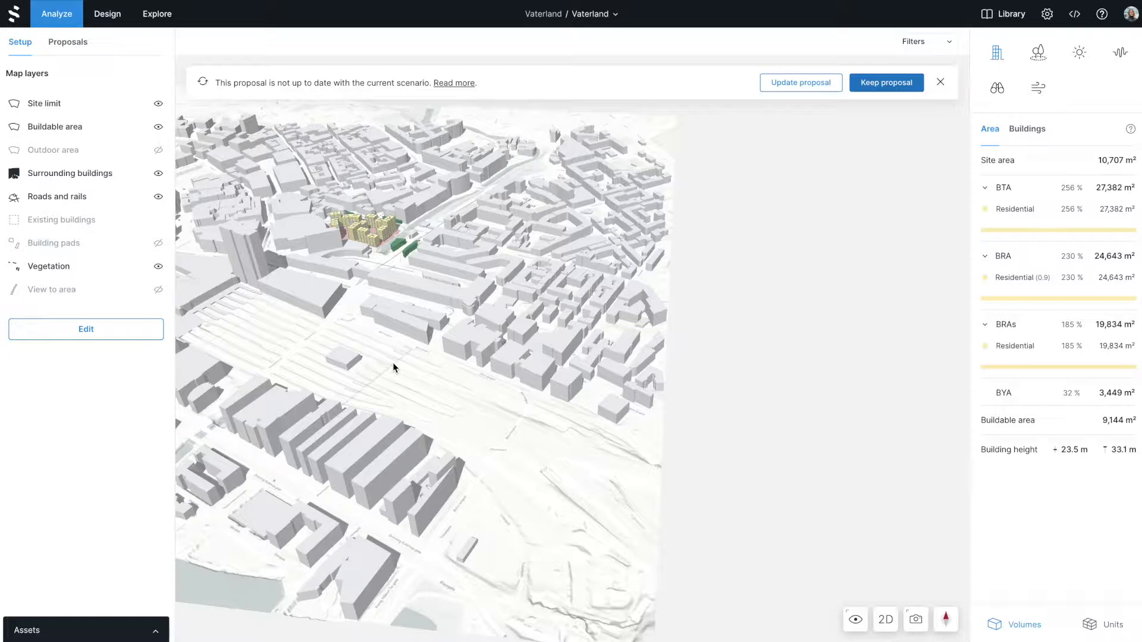
{"action": "left_click", "coordinate": [819, 90]}
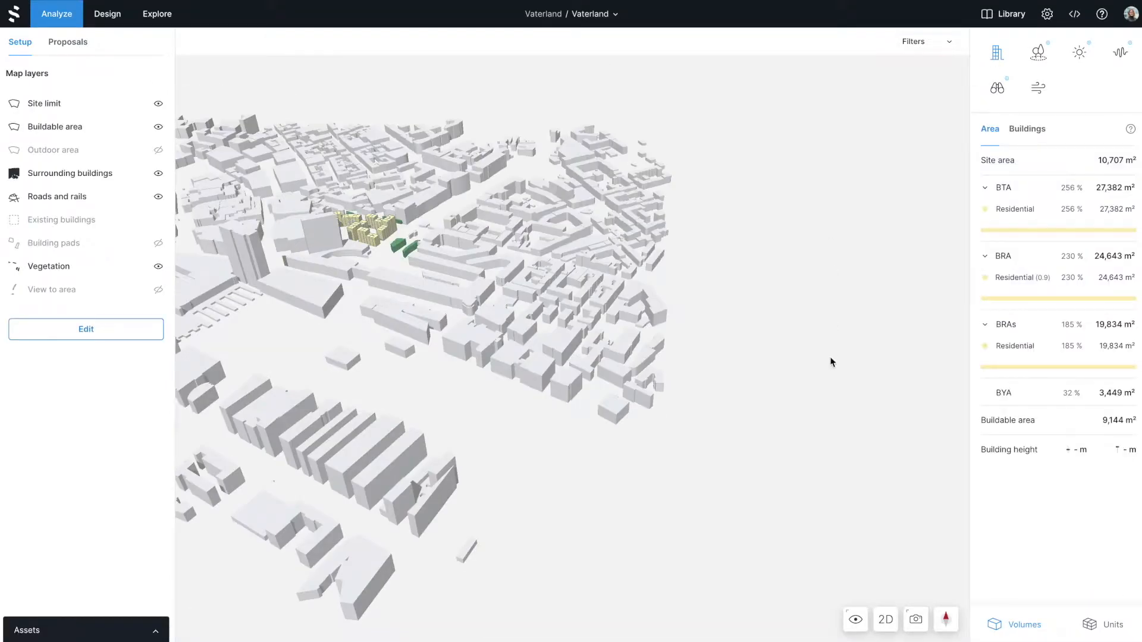
Return to the main camera view and inspect the updated proposal with its new surrounding building
{"action": "left_click", "coordinate": [916, 619]}
{"action": "left_click", "coordinate": [895, 572]}
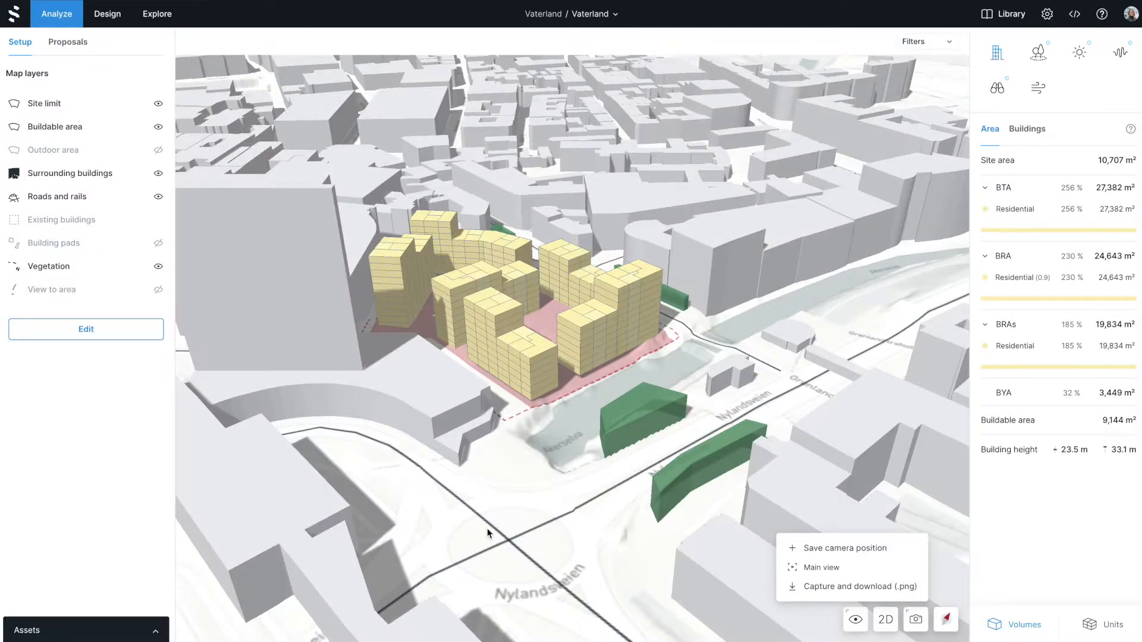
{"action": "scroll", "coordinate": [488, 533], "scroll_direction": "down", "scroll_amount": 5}
{"action": "left_click_drag", "start_coordinate": [482, 531], "coordinate": [491, 409]}
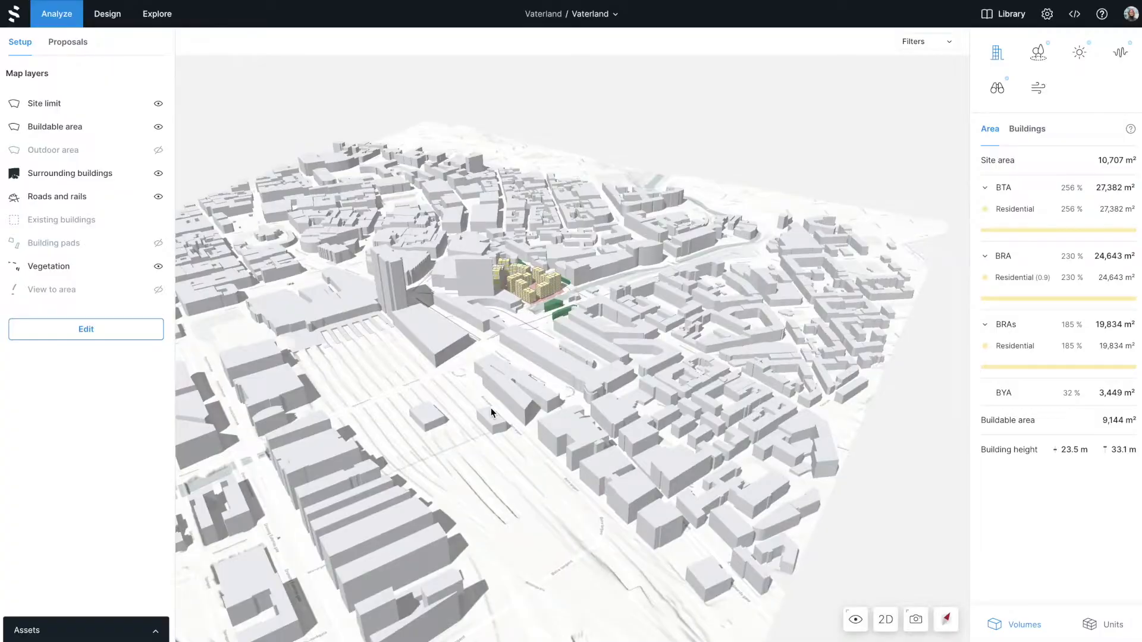